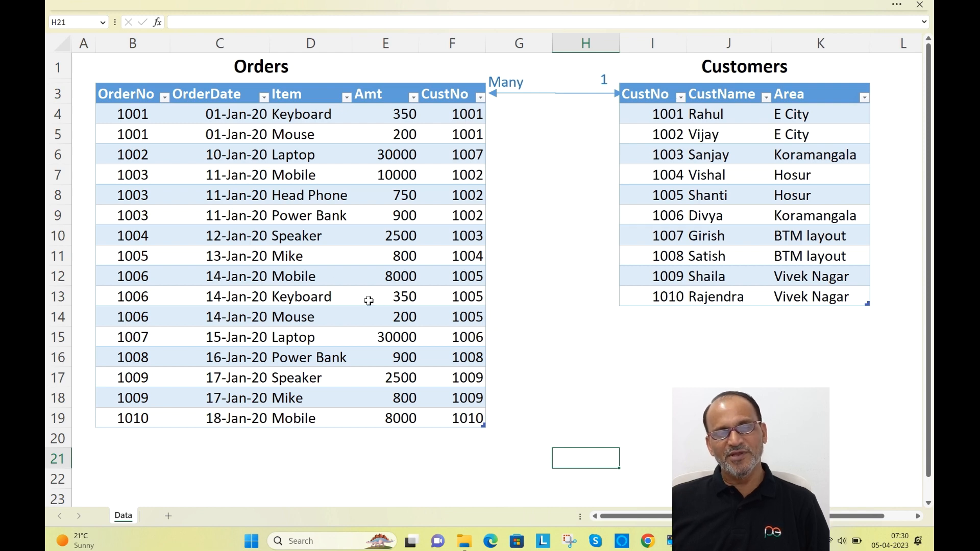
Examine the Orders table's order and CustNo entries and how they relate to CustNo in the Customers table
left_click(157, 181)
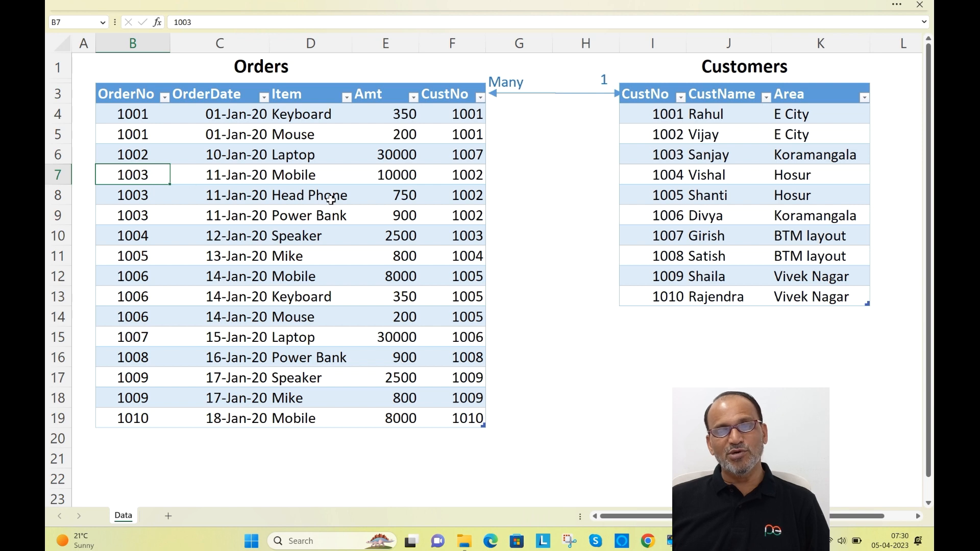
left_click(468, 176)
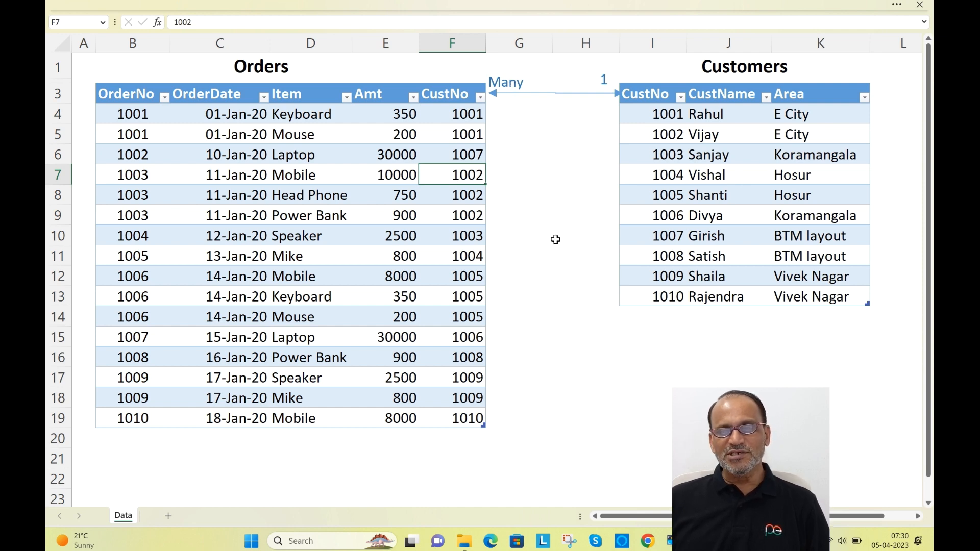
scroll(555, 242, "up", 2, "ctrl")
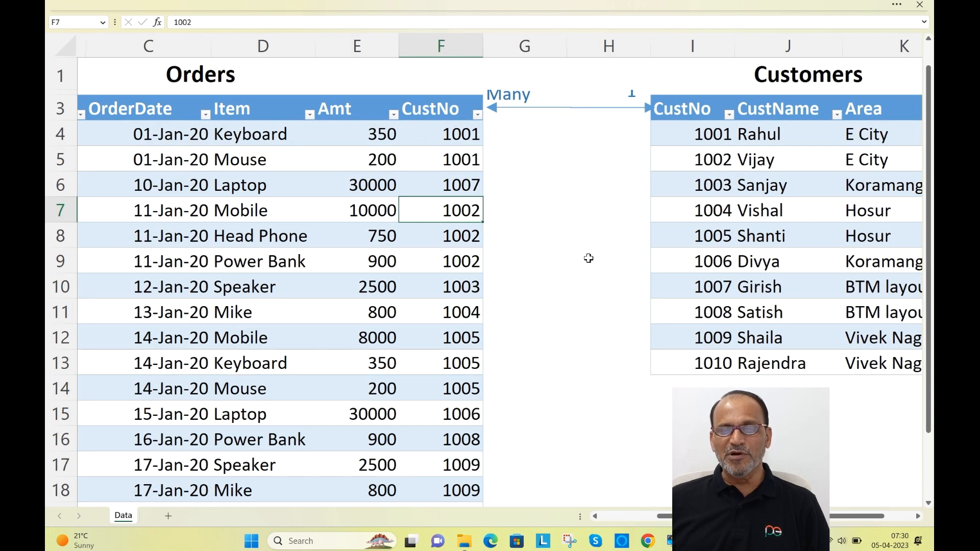
left_click_drag(931, 76, 930, 49)
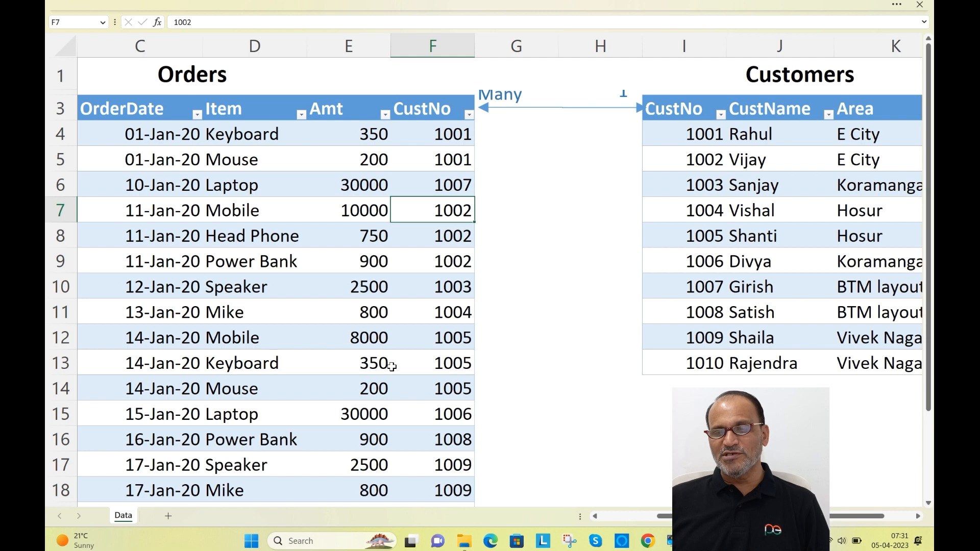
left_click(442, 132)
left_click(444, 158)
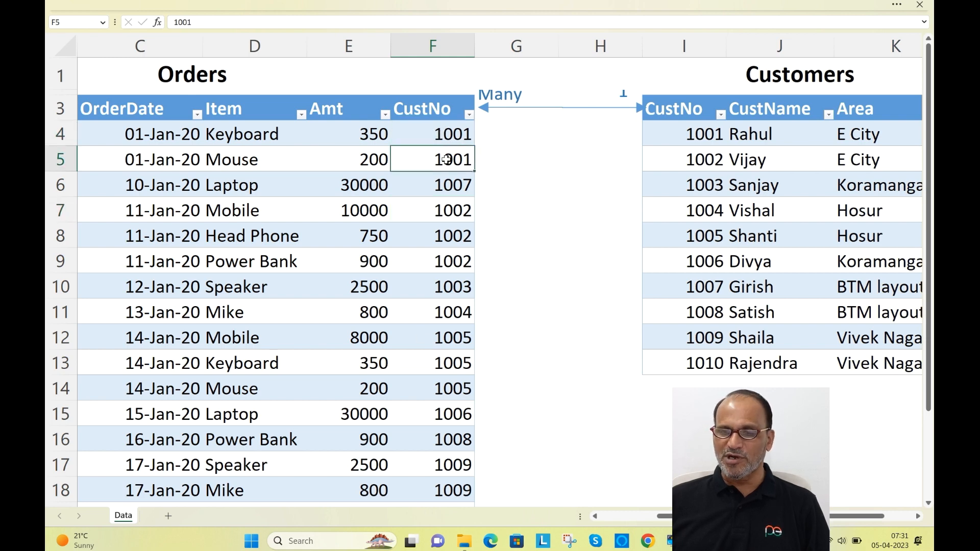
scroll(459, 356, "down", 2)
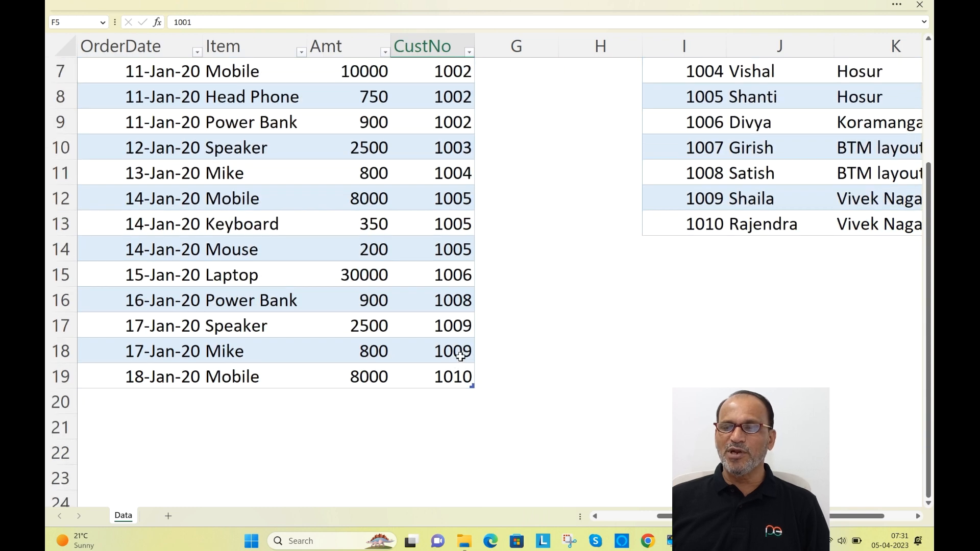
scroll(453, 354, "up", 2)
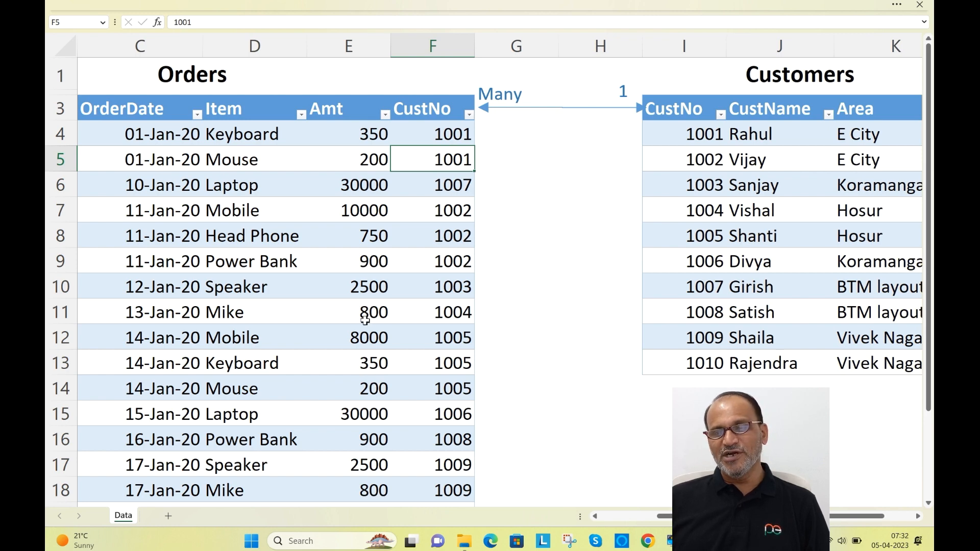
Insert a PivotTable from the Orders table on a new worksheet, adding the data to the Data Model
left_click(327, 261)
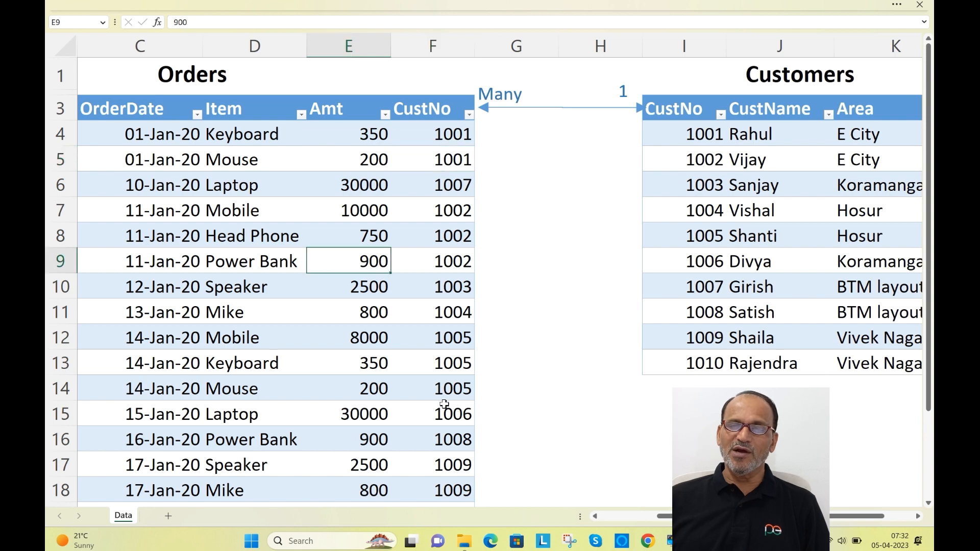
left_click(278, 6)
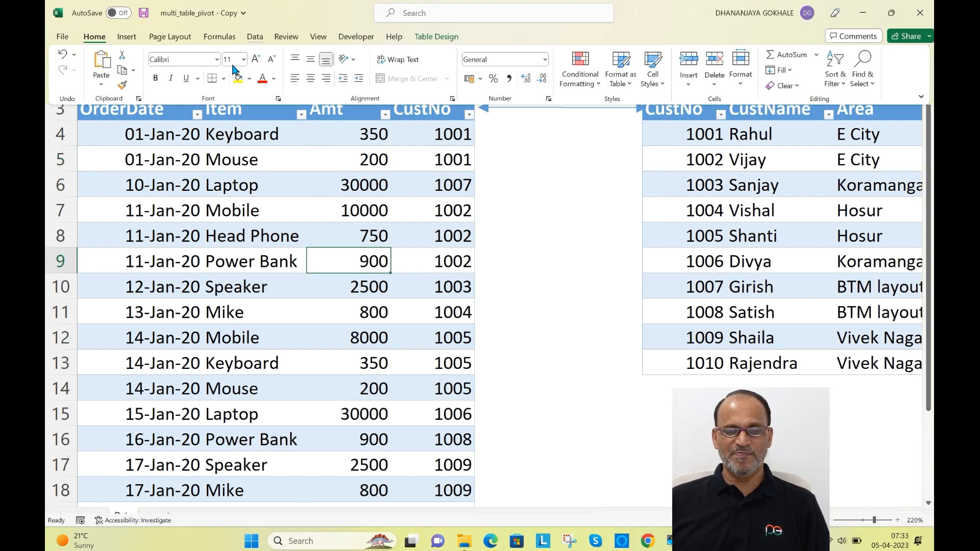
left_click(133, 37)
left_click(72, 61)
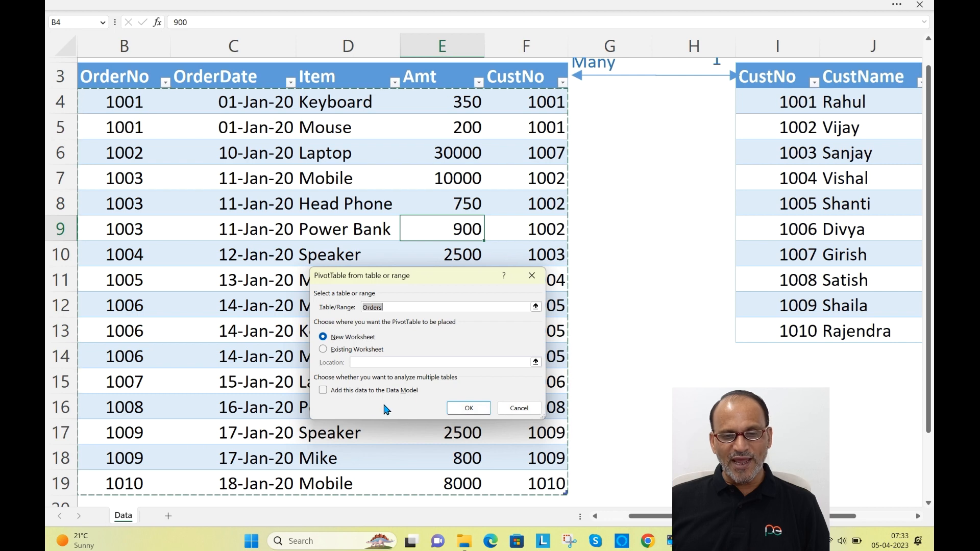
left_click(323, 391)
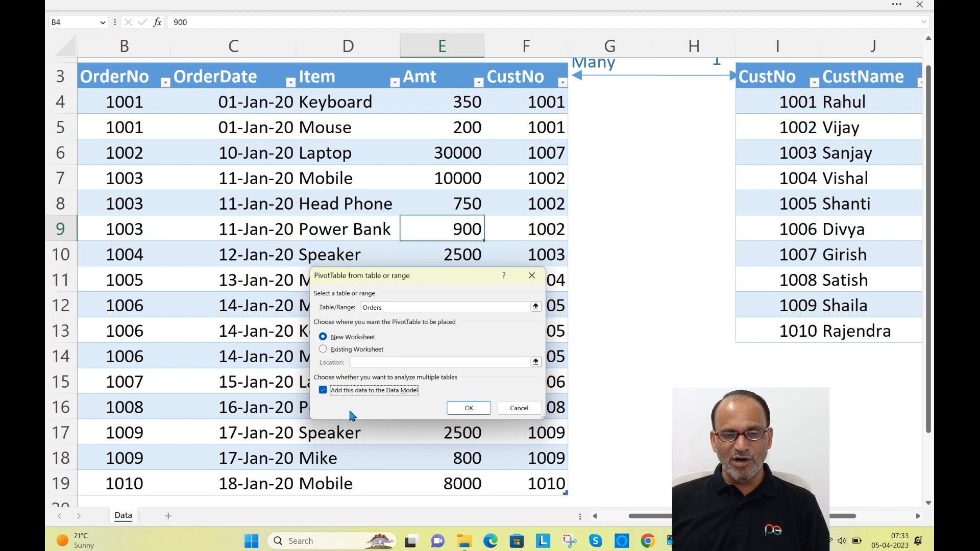
left_click(466, 410)
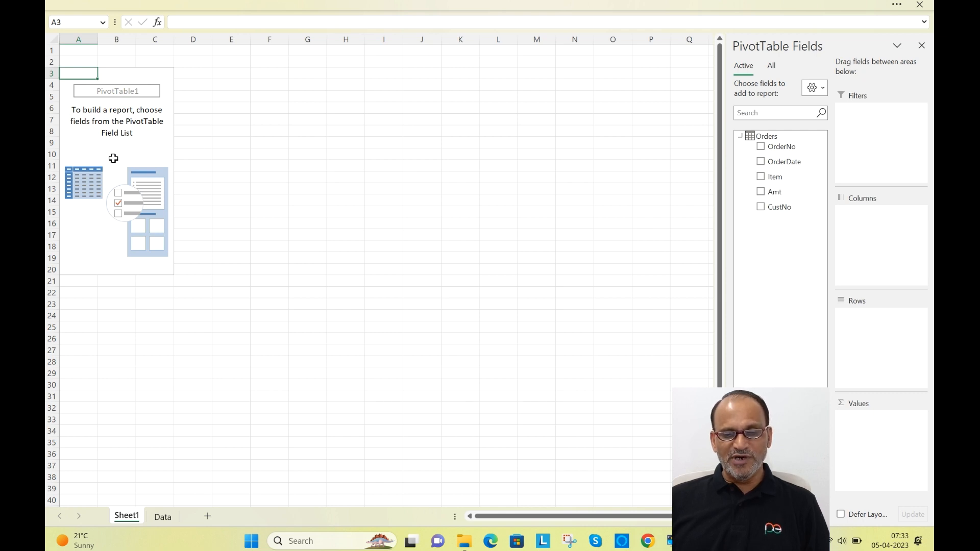
Show the fields of all tables and place OrderNo from Orders in the rows and CustName from Customers in the columns
left_click(772, 67)
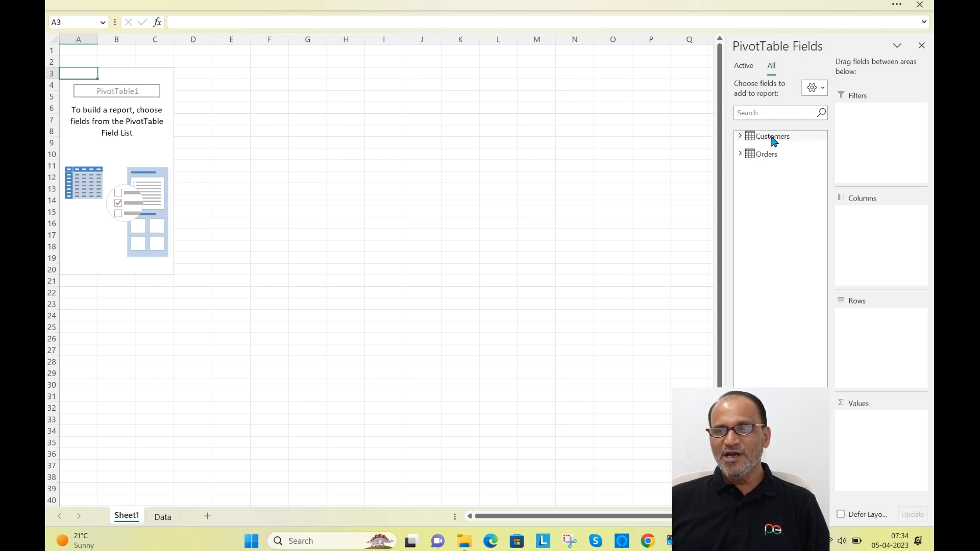
left_click(740, 138)
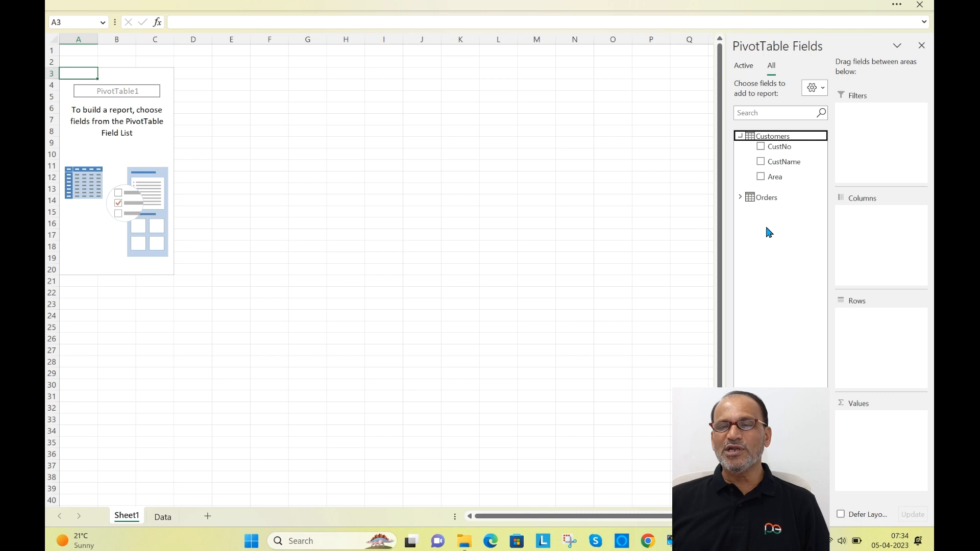
left_click(740, 197)
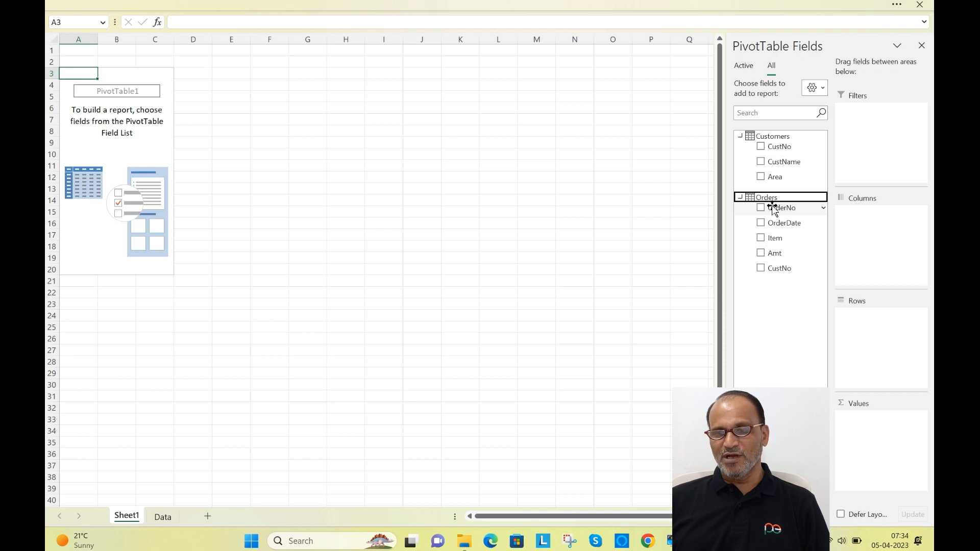
left_click_drag(774, 209, 845, 322)
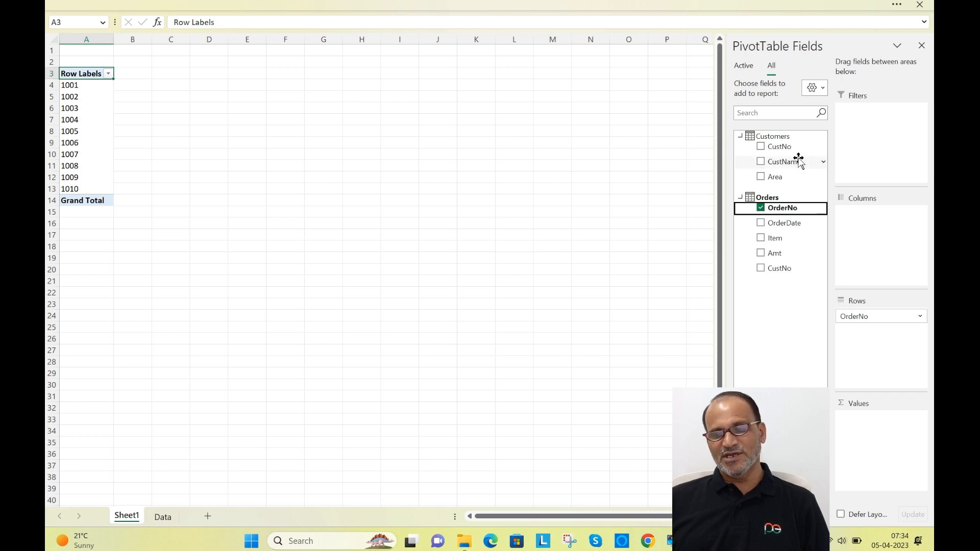
left_click_drag(785, 167, 862, 225)
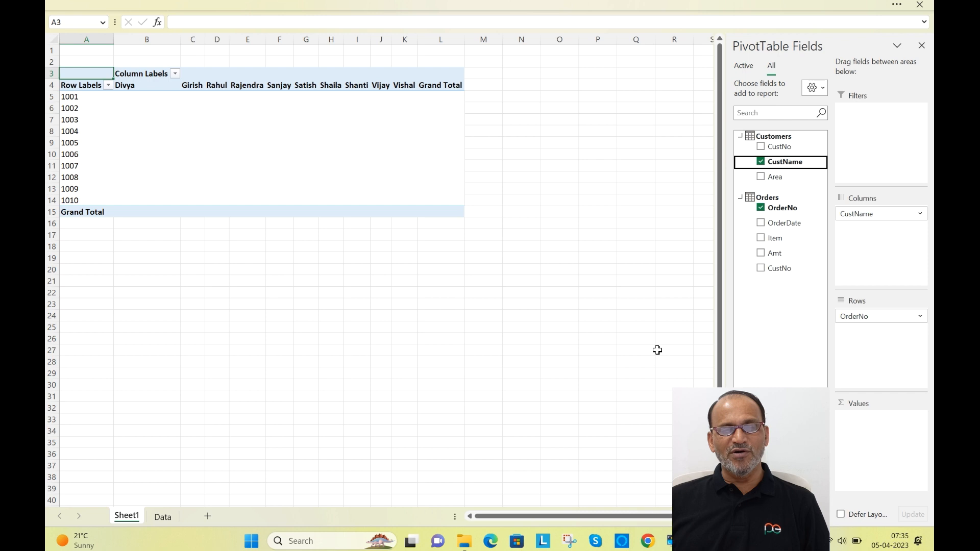
Delete the active relationship between Orders (CustNo) and Customers (CustNo)
left_click(464, 10)
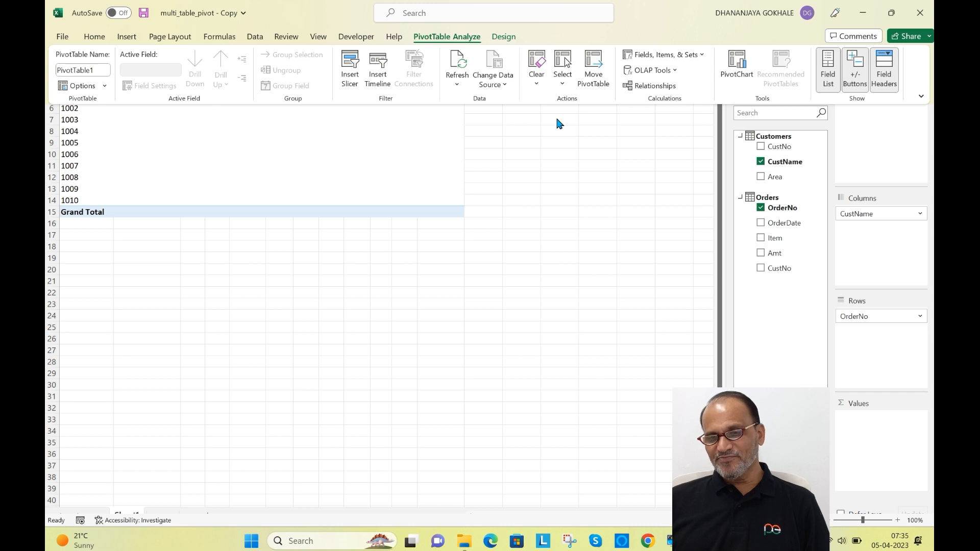
left_click(652, 86)
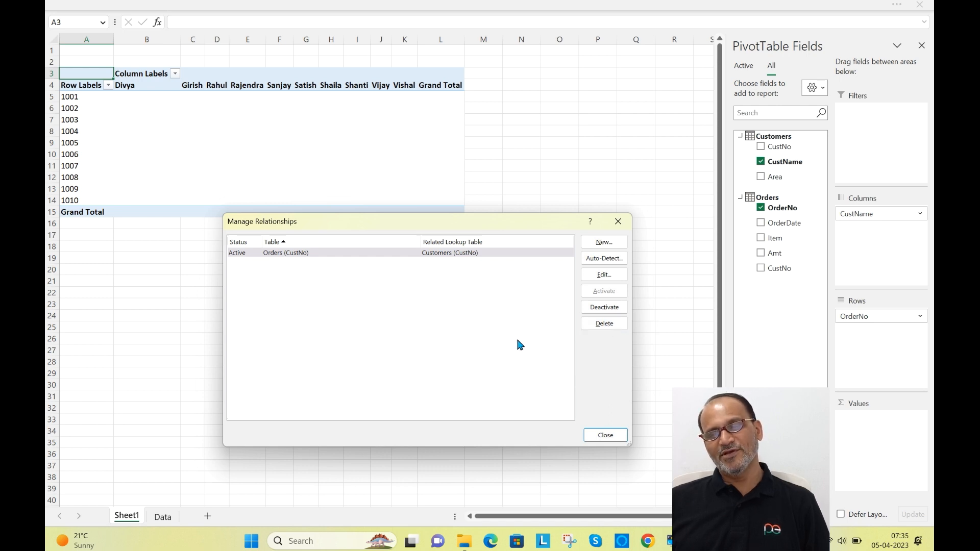
left_click(600, 327)
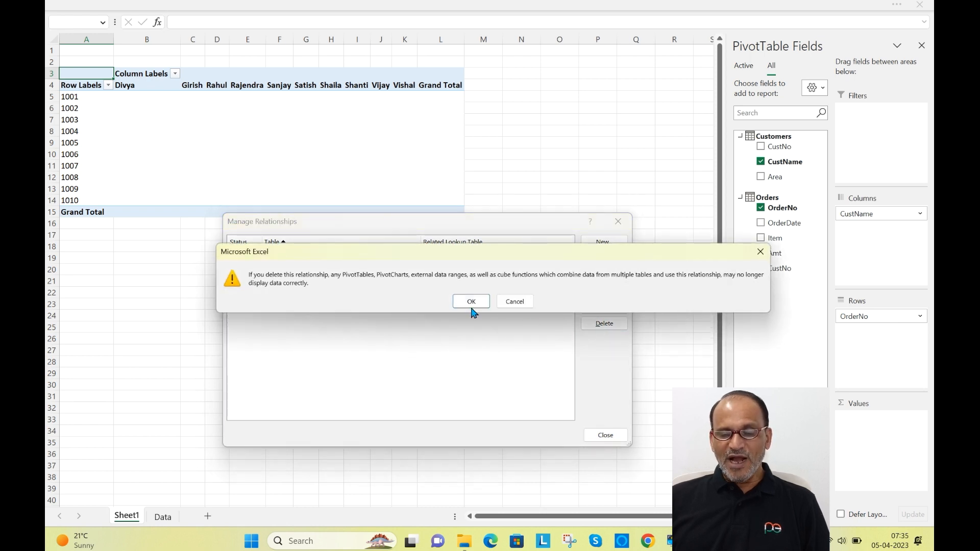
left_click(470, 303)
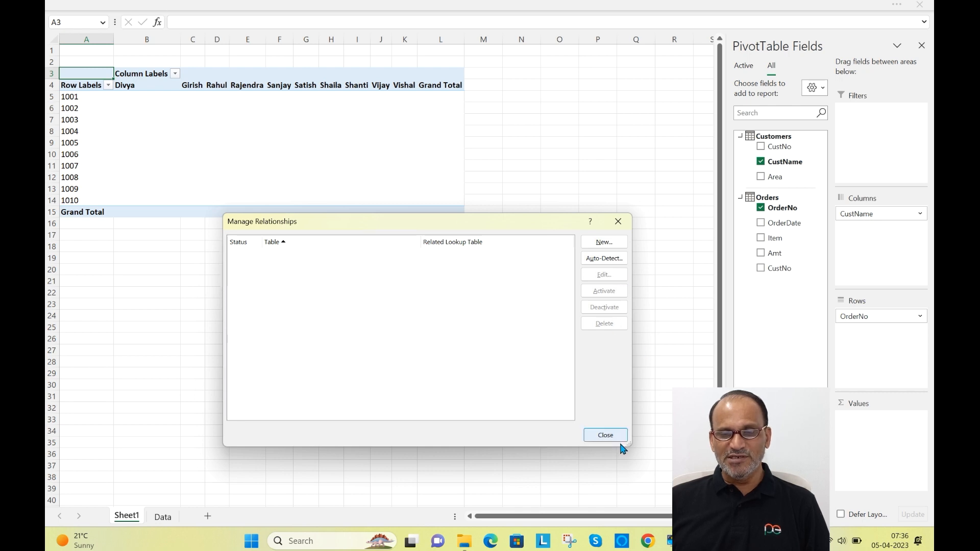
left_click(605, 435)
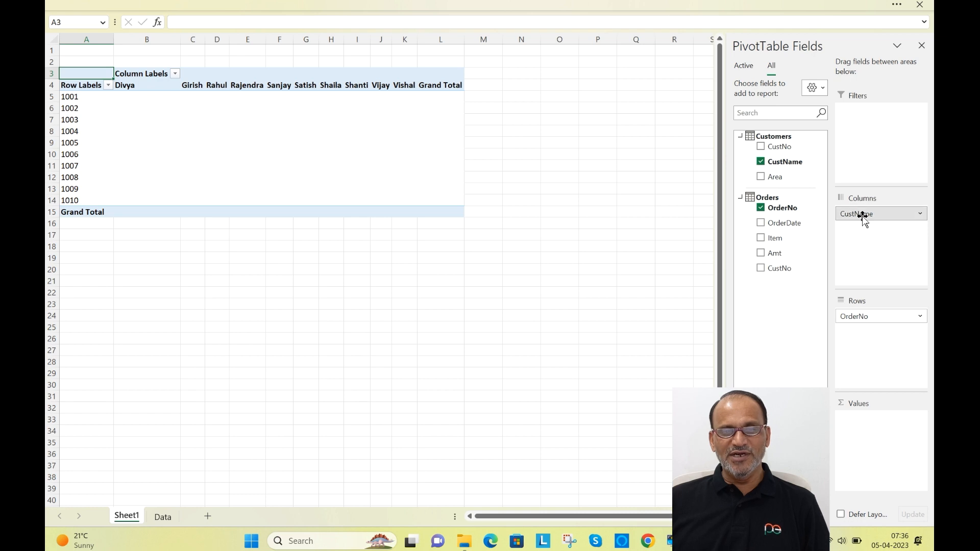
Remove CustName from the pivot columns, add it back, and check the list of table relationships
left_click_drag(862, 214, 809, 192)
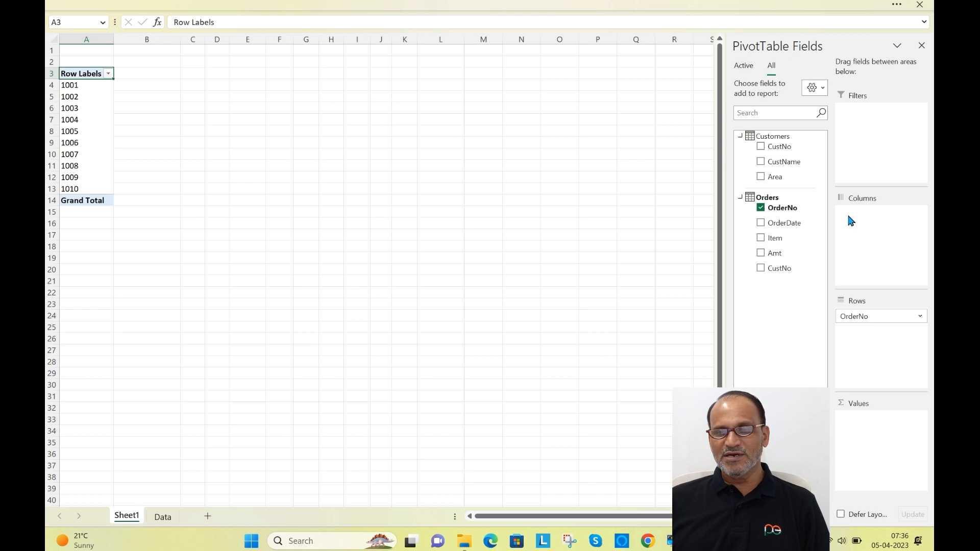
left_click_drag(790, 164, 862, 230)
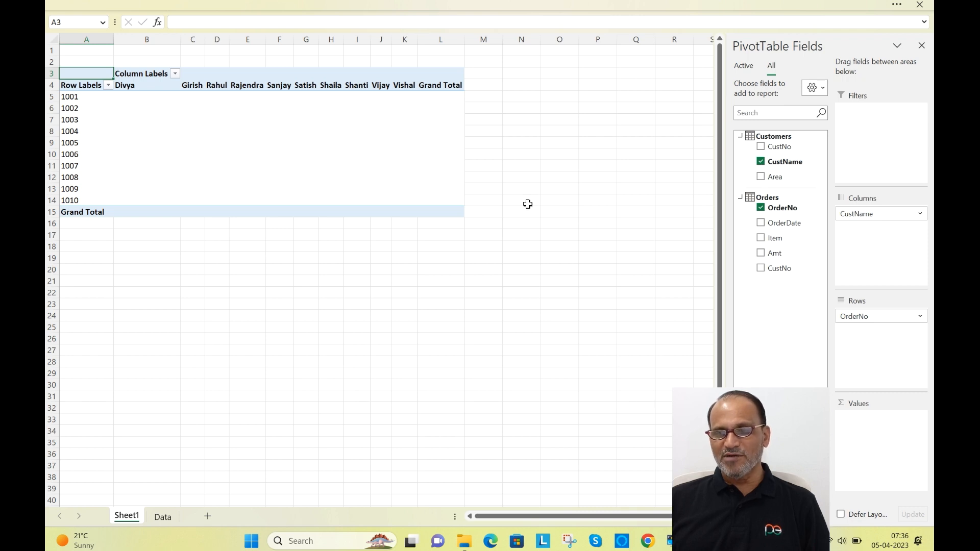
left_click(443, 3)
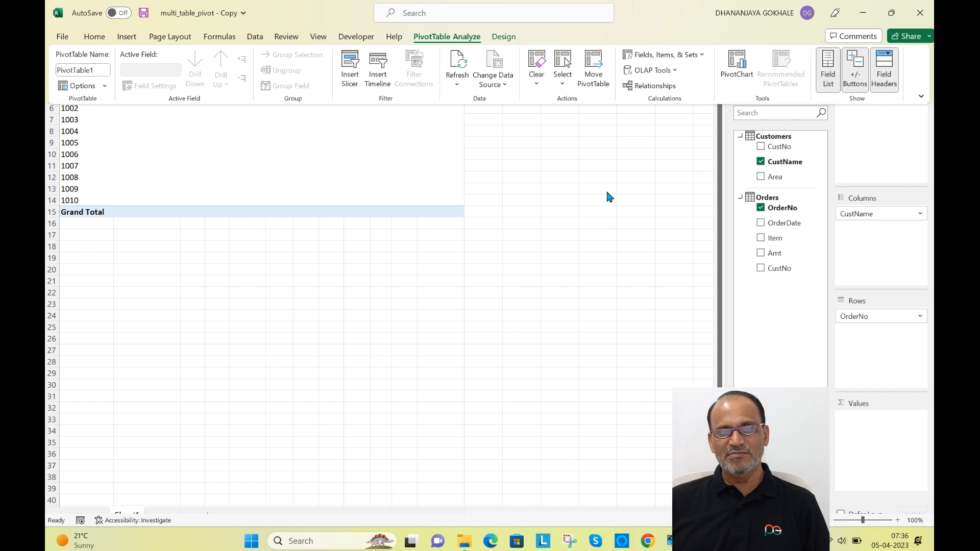
left_click(652, 85)
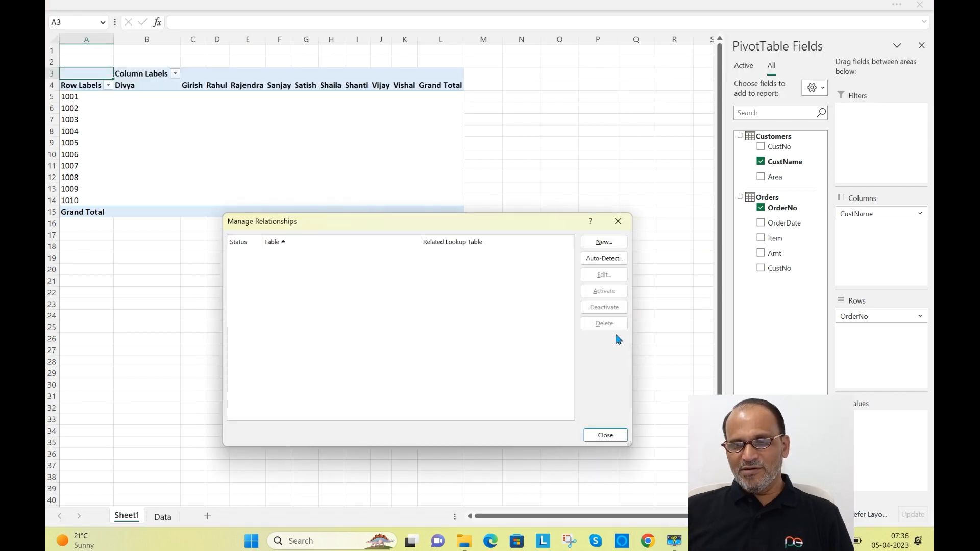
left_click(622, 227)
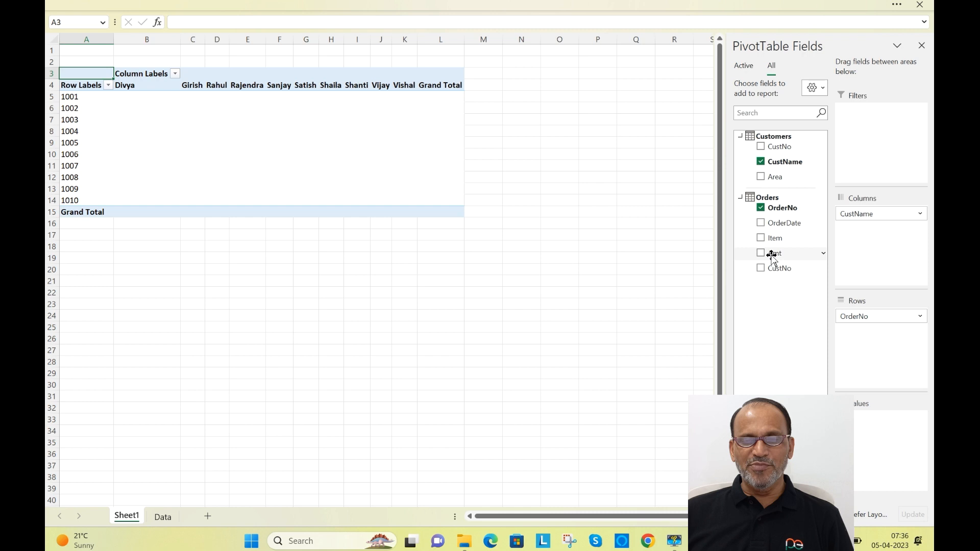
Add the Amt field from Orders to the pivot values as a sum
left_click_drag(772, 255, 858, 432)
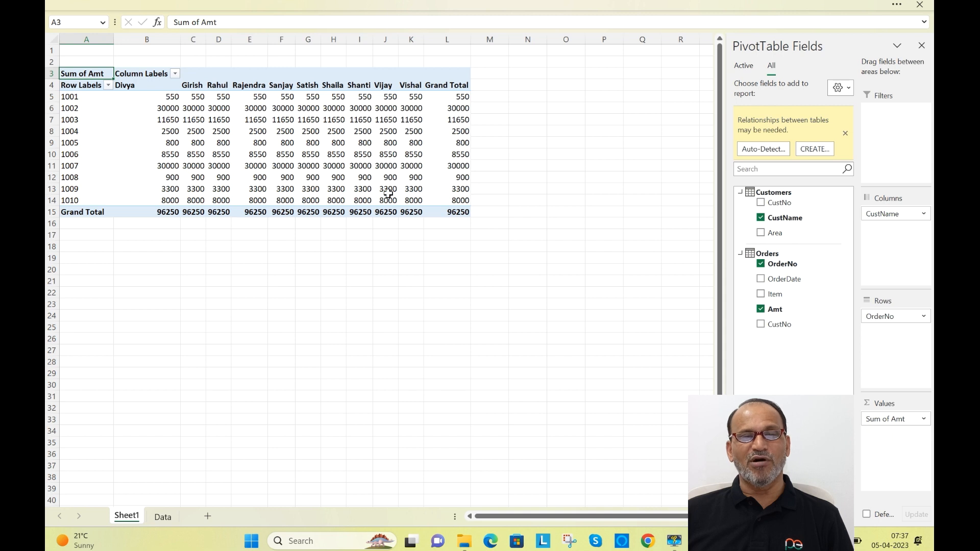
mouse_move(386, 195)
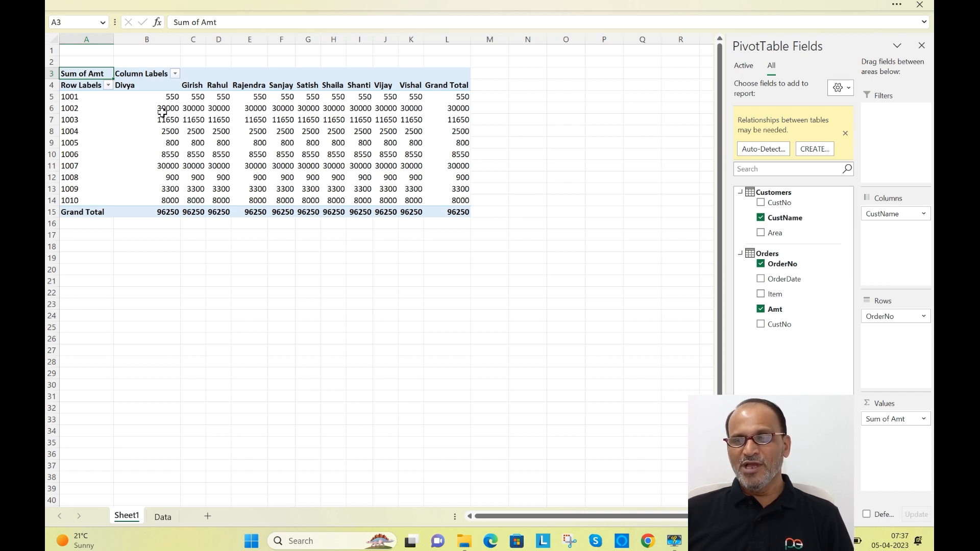
mouse_move(162, 113)
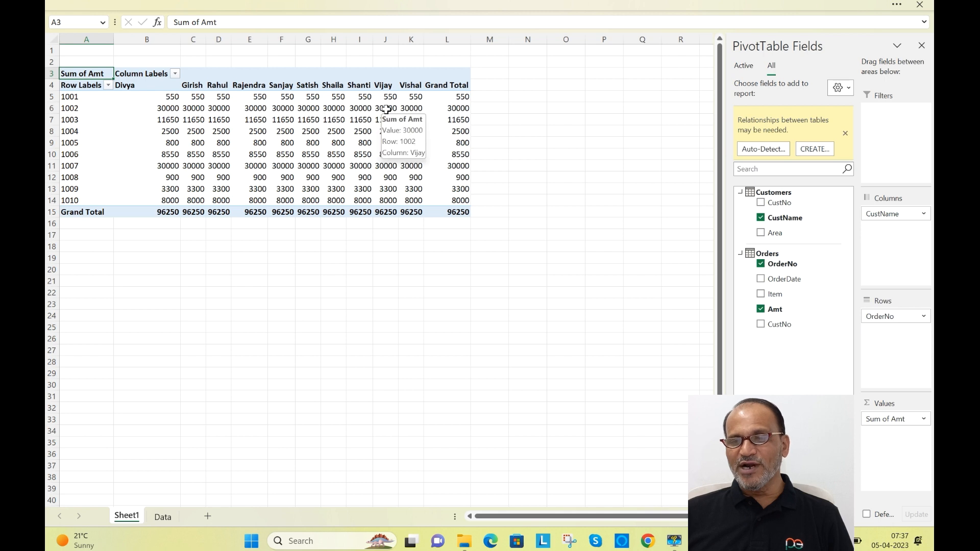
mouse_move(313, 158)
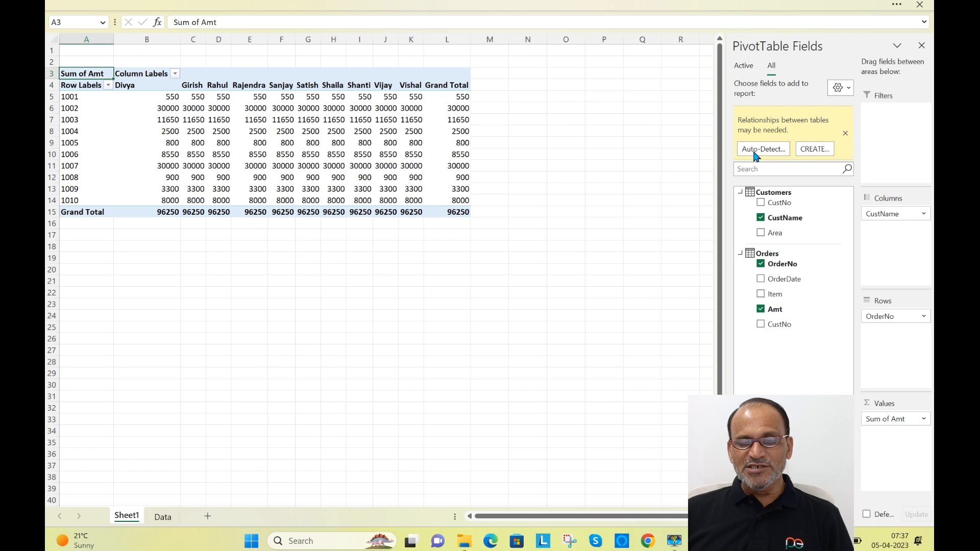
Create a relationship from the CustNo column of Orders to the CustNo column of the related Customers table
left_click(817, 150)
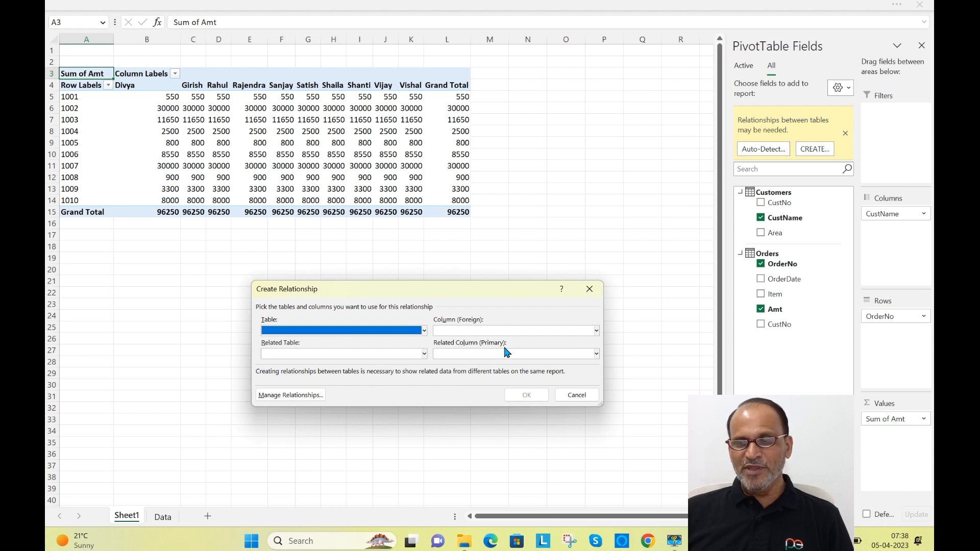
left_click(424, 330)
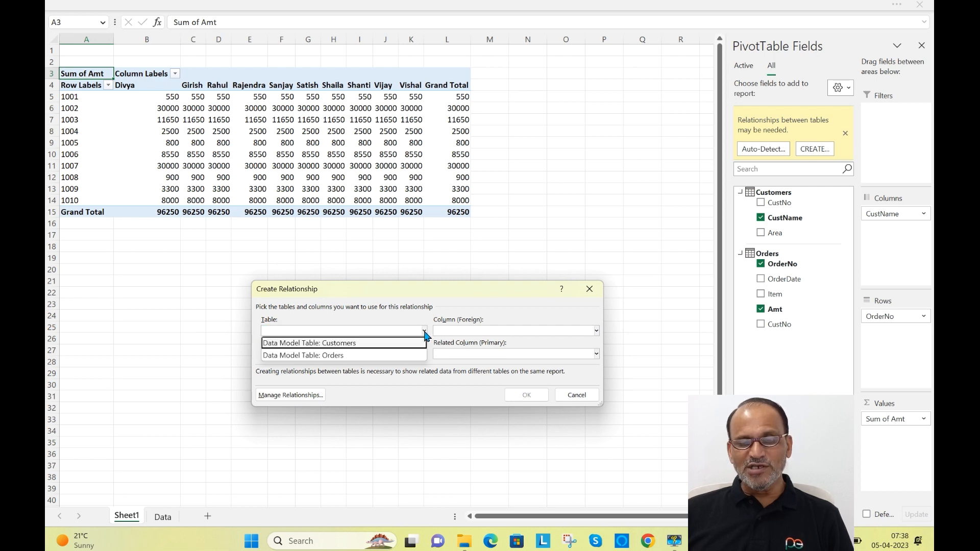
left_click(347, 354)
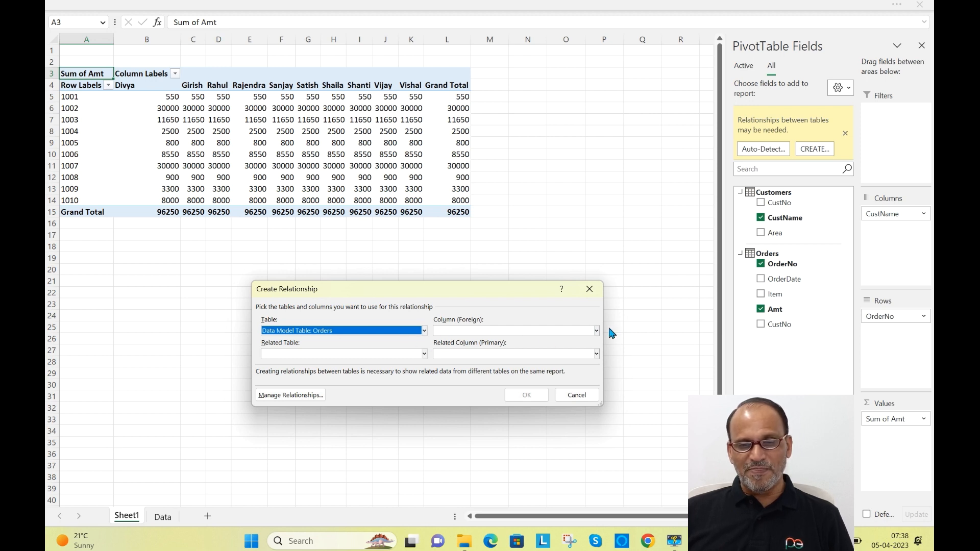
left_click(596, 332)
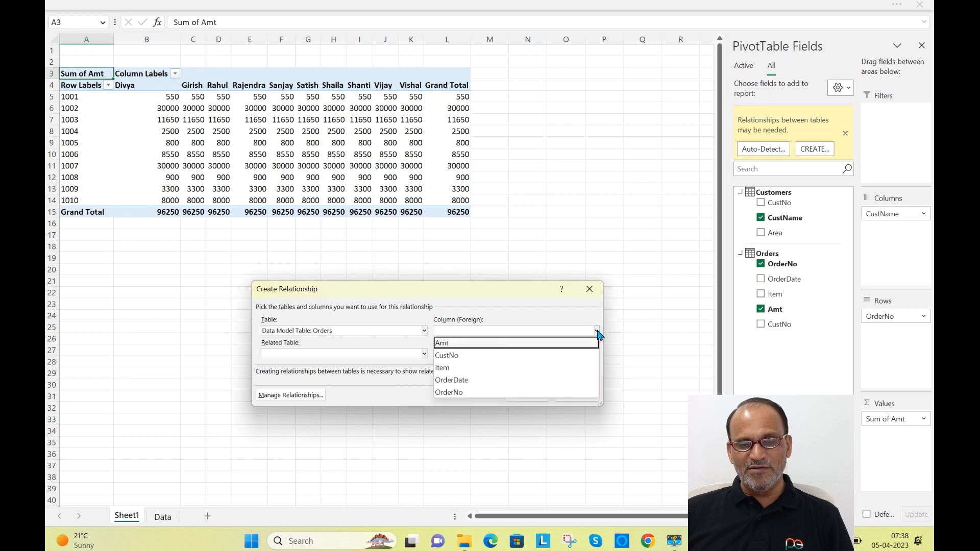
left_click(489, 355)
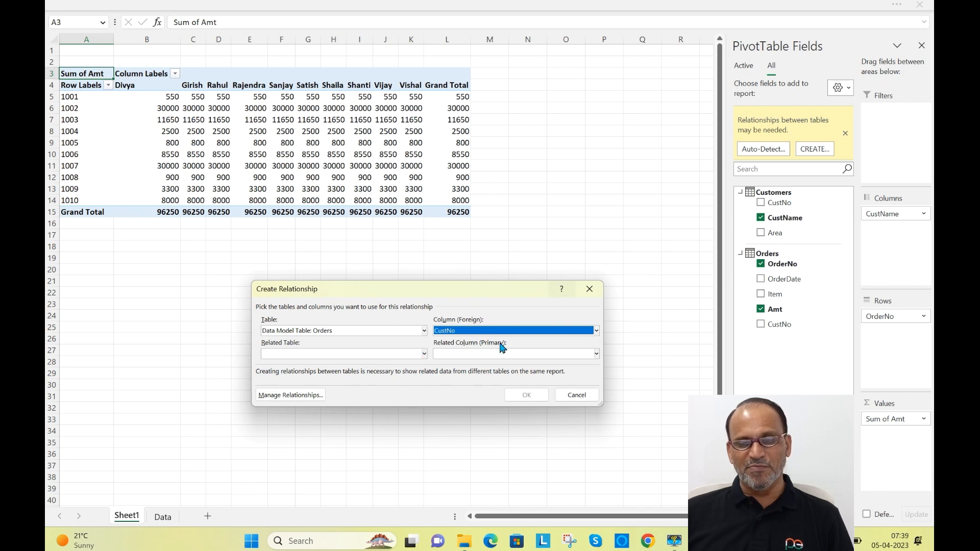
left_click(423, 353)
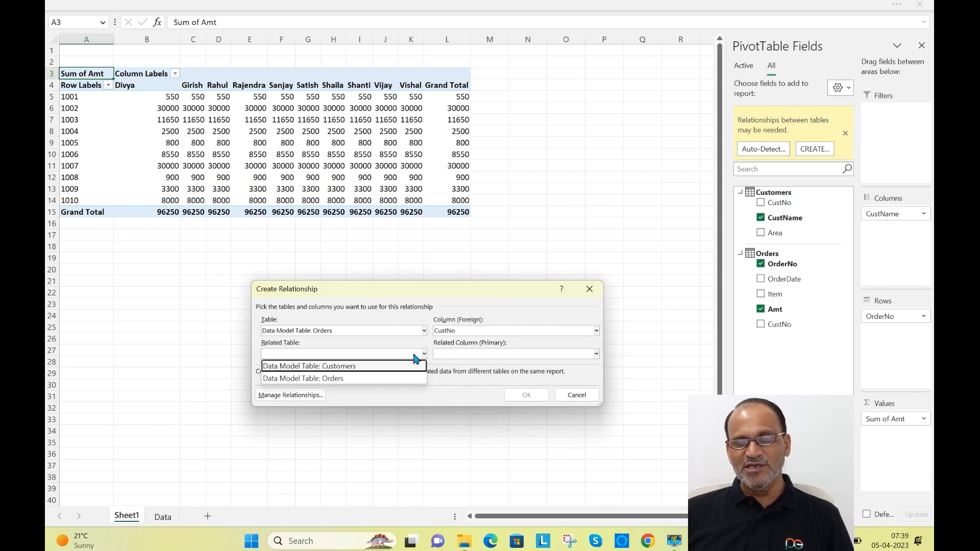
left_click(356, 367)
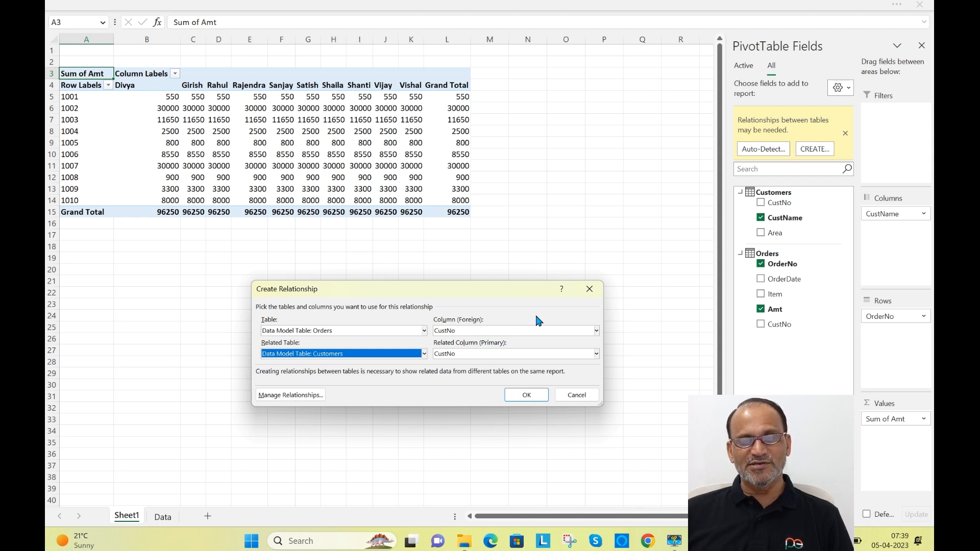
left_click(526, 397)
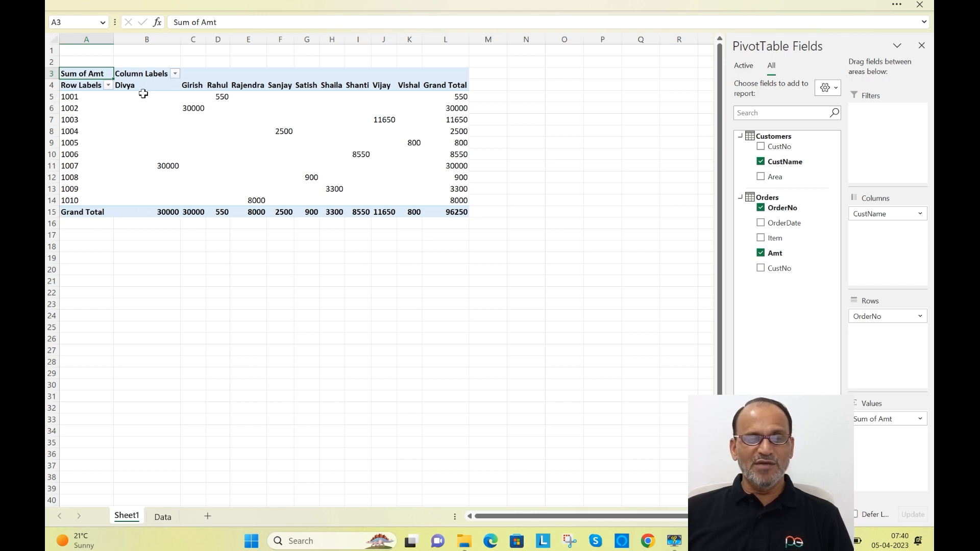
Turn off the PivotTable's grand totals for both rows and columns
mouse_move(194, 110)
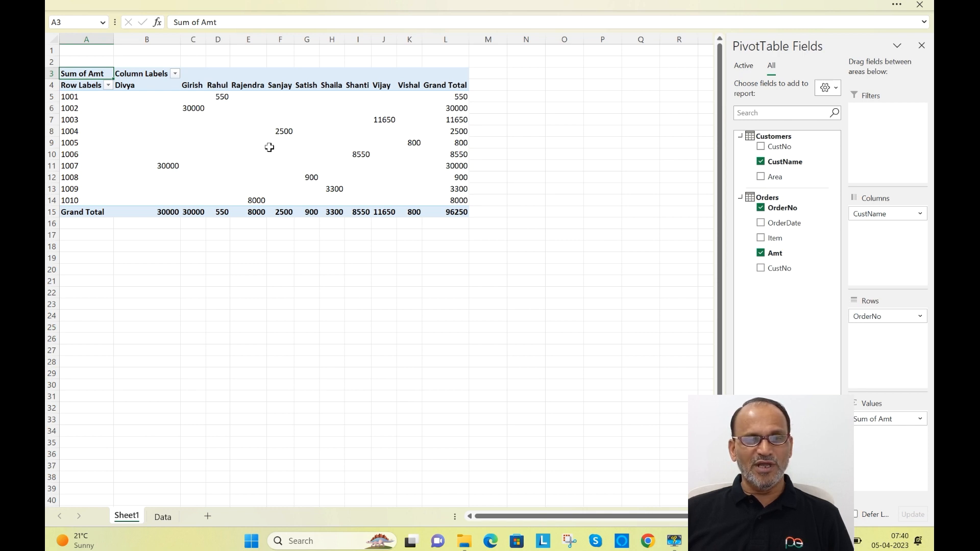
left_click(230, 122)
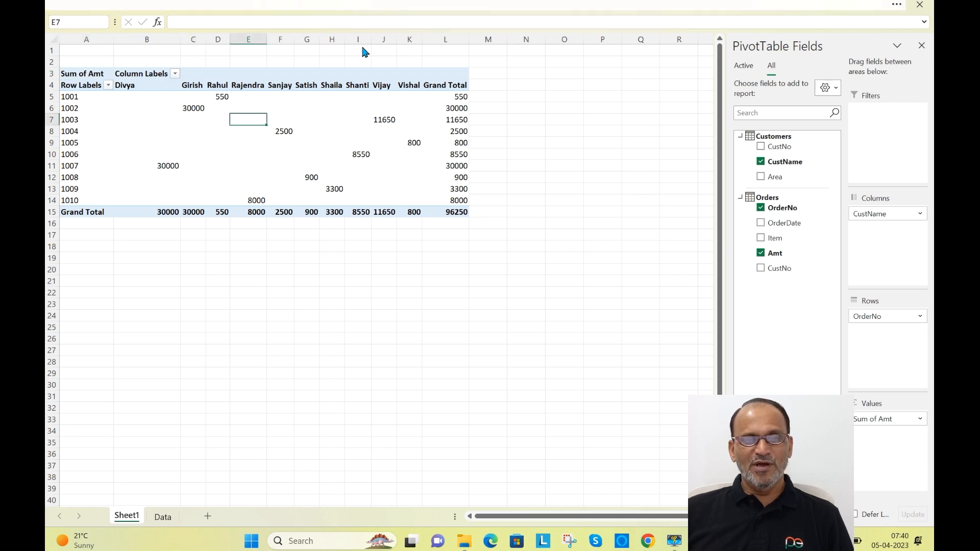
left_click(254, 5)
left_click(504, 36)
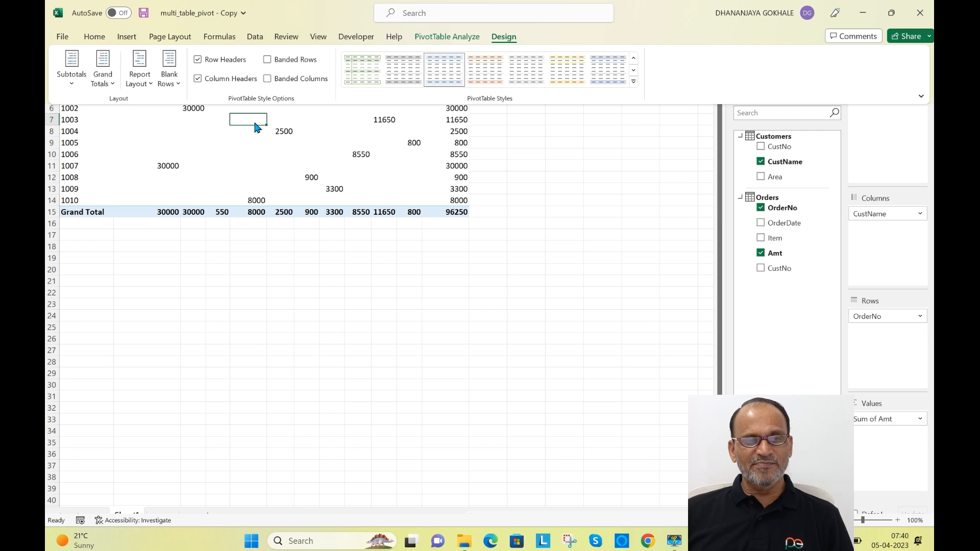
left_click(111, 85)
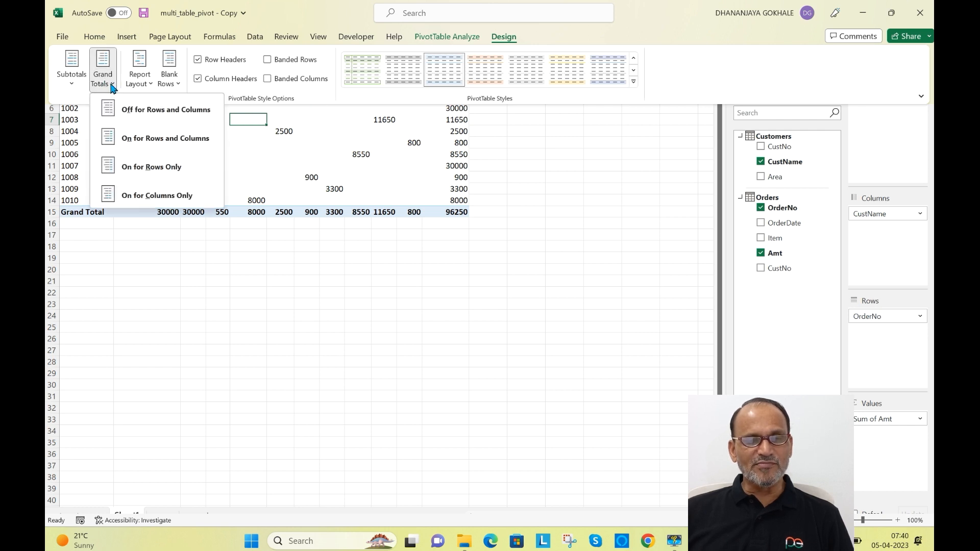
left_click(148, 110)
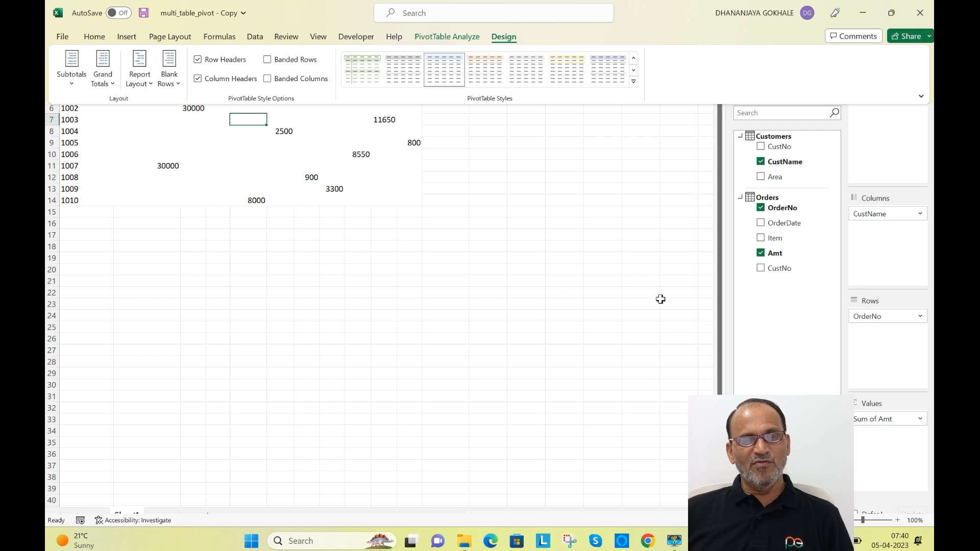
left_click(574, 258)
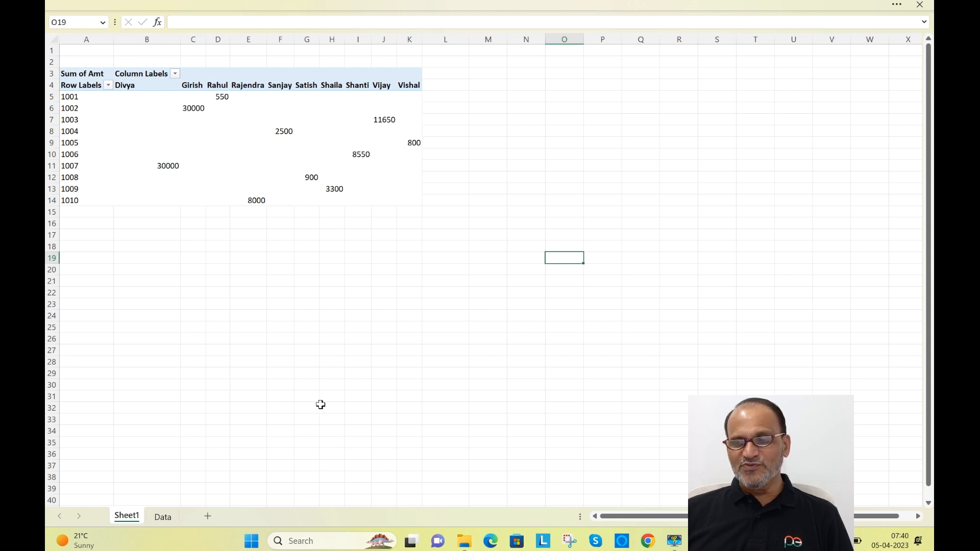
Move the CustName field from the pivot columns to the rows, beneath OrderNo
left_click(295, 108)
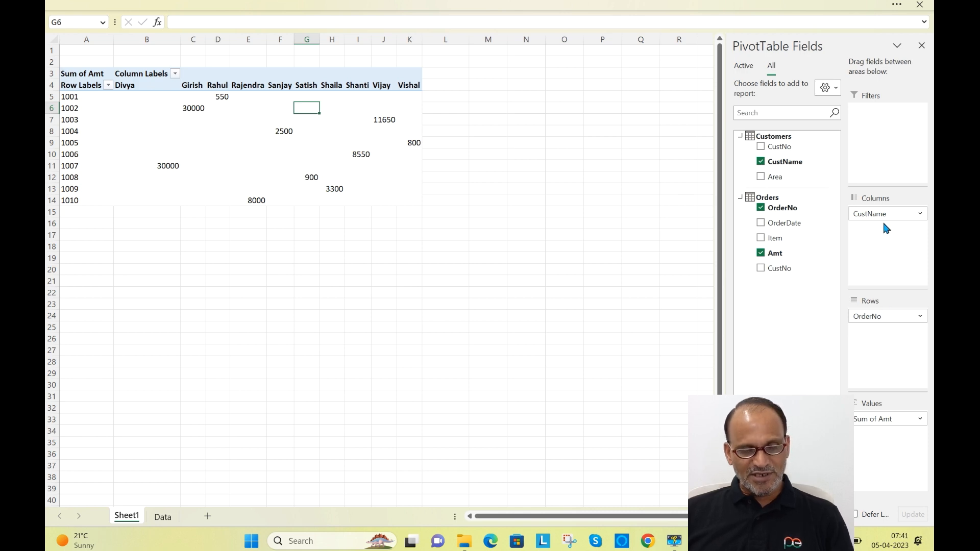
left_click_drag(866, 215, 890, 365)
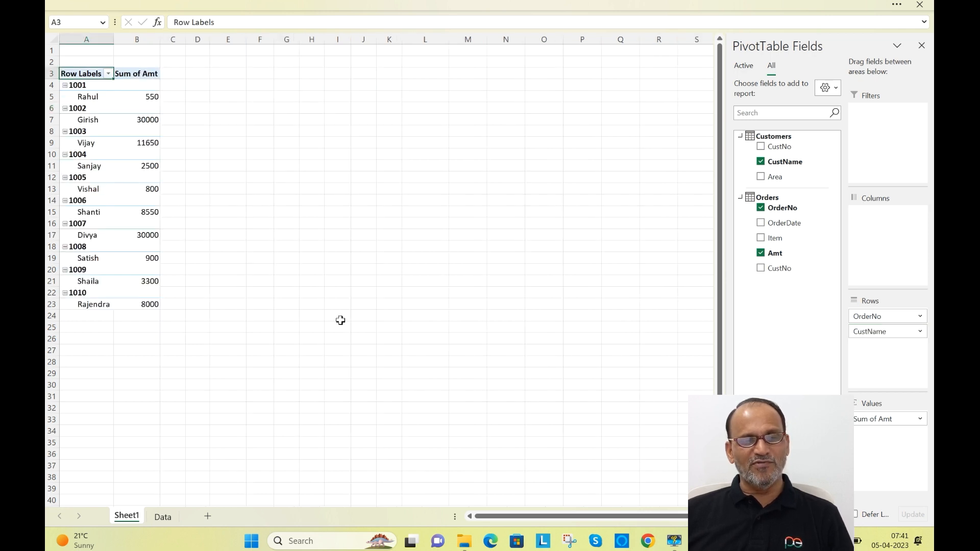
scroll(344, 315, "up", 3)
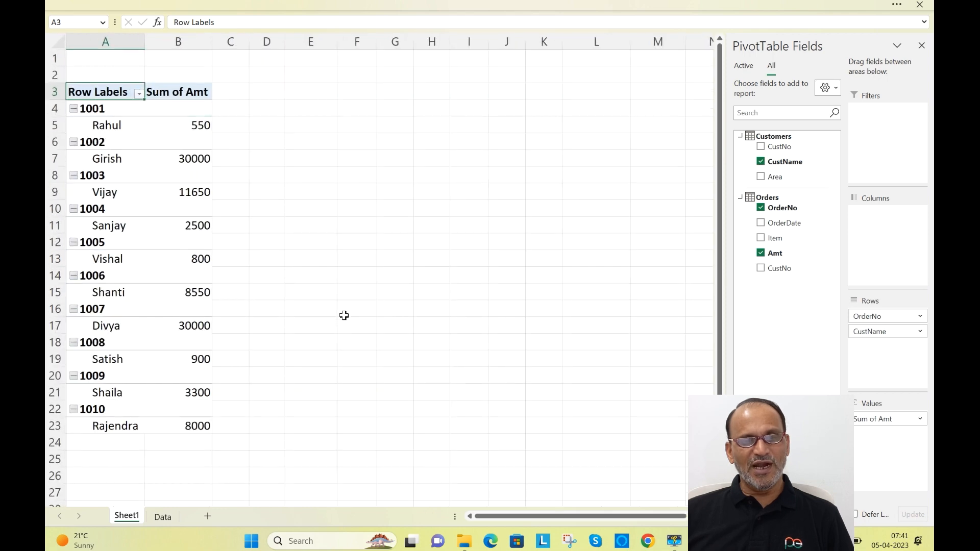
scroll(344, 315, "up", 1)
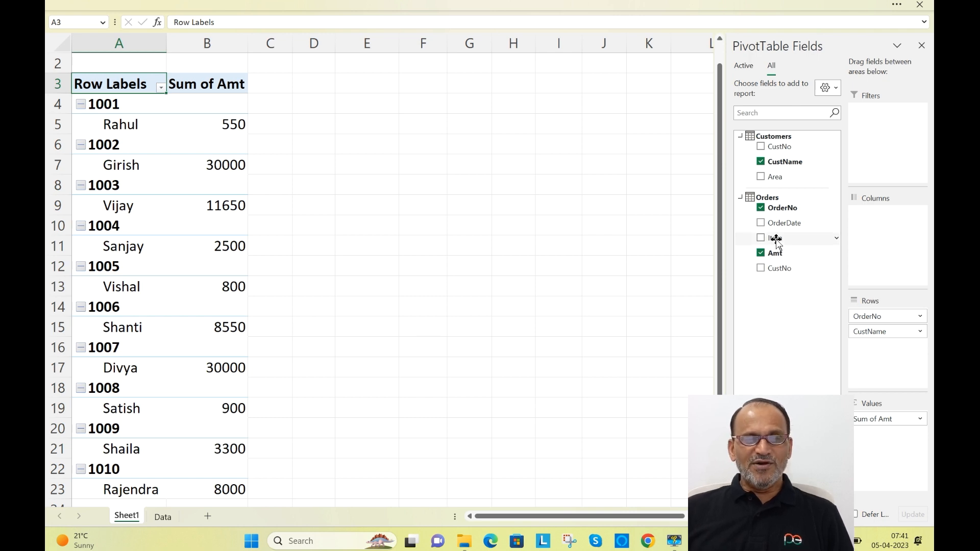
Add the Item field from Orders to the pivot columns, then move it to the rows beneath CustName
left_click_drag(776, 242, 885, 240)
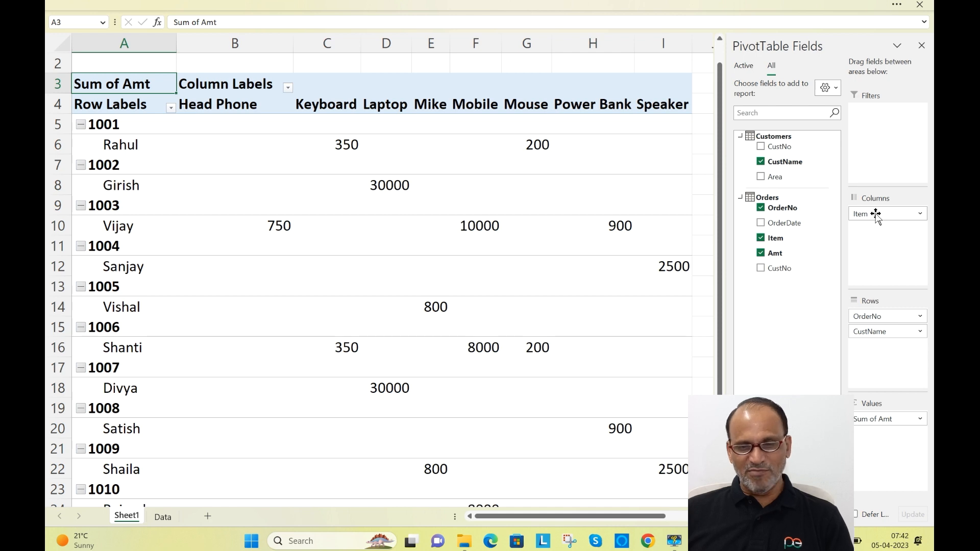
left_click_drag(876, 215, 873, 353)
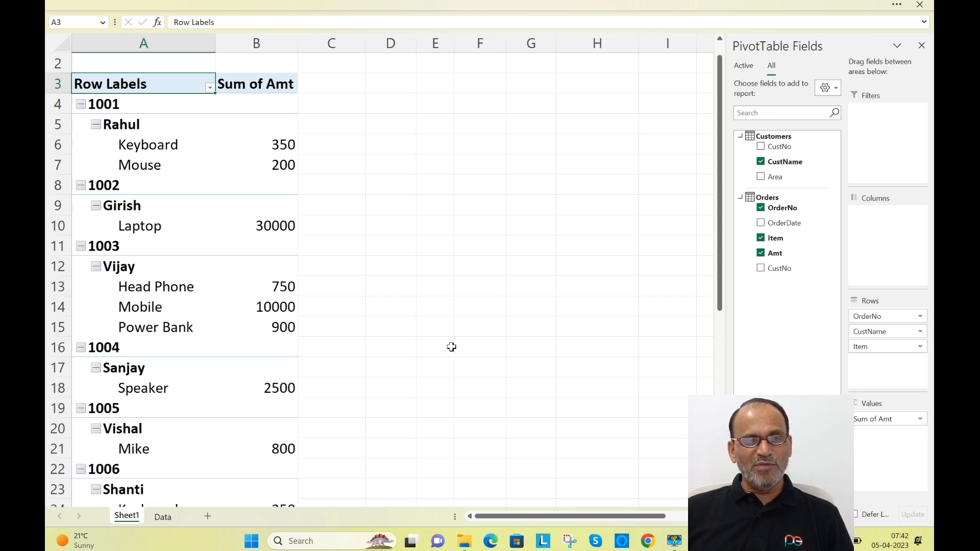
scroll(451, 347, "up", 1)
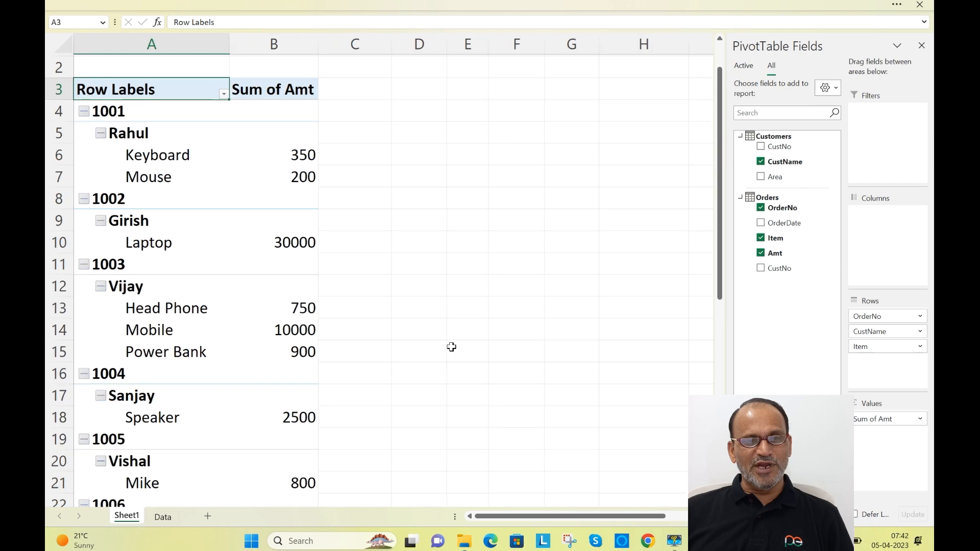
scroll(451, 347, "down", 1)
scroll(452, 347, "up", 2)
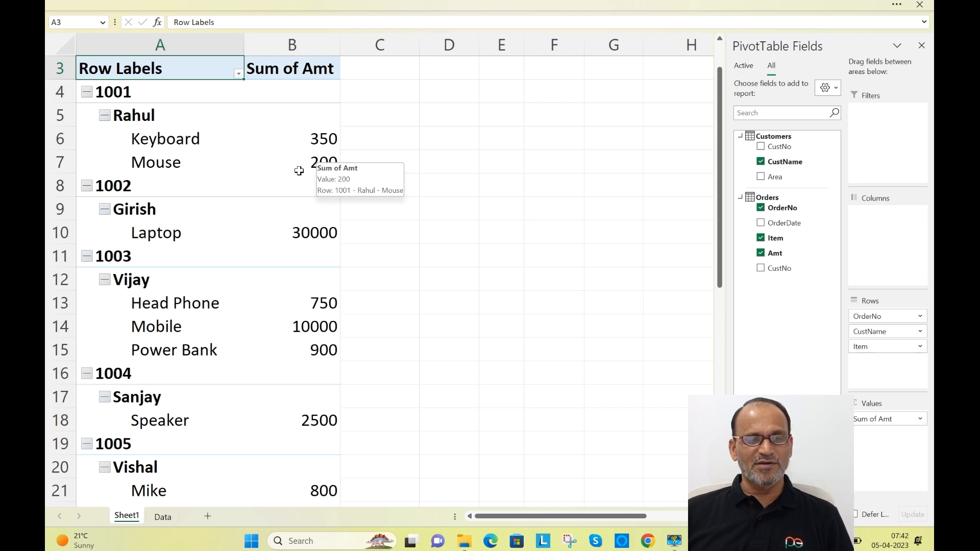
Show all subtotals at the bottom of each group in the PivotTable
left_click(253, 2)
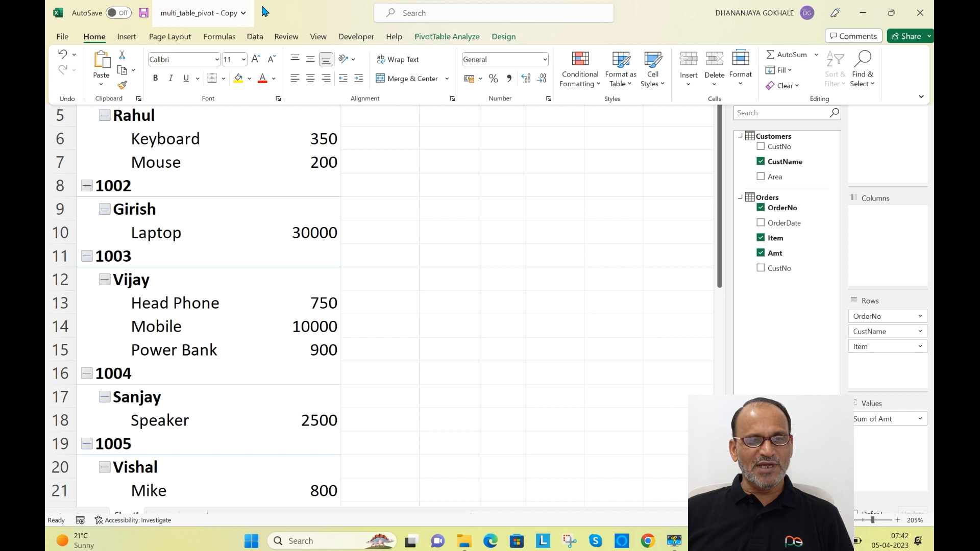
left_click(502, 37)
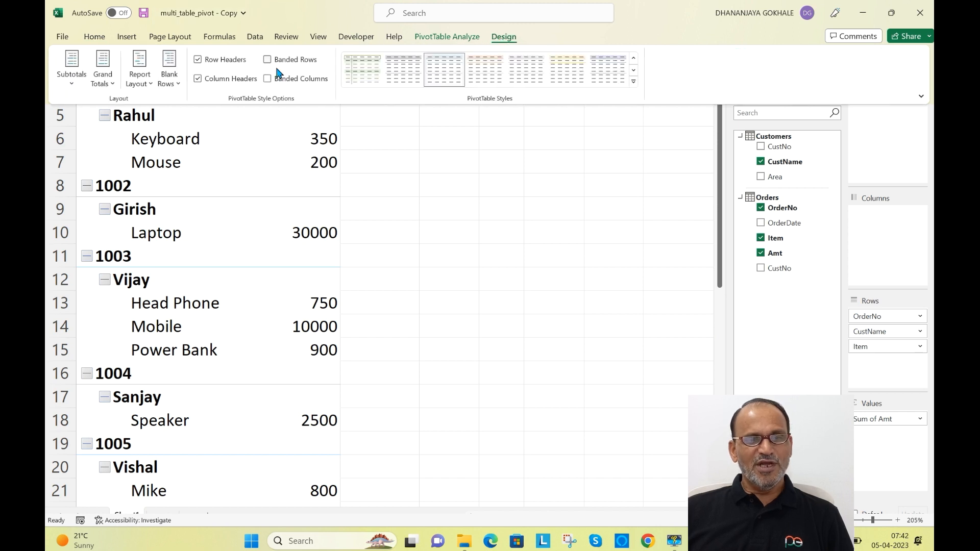
left_click(114, 87)
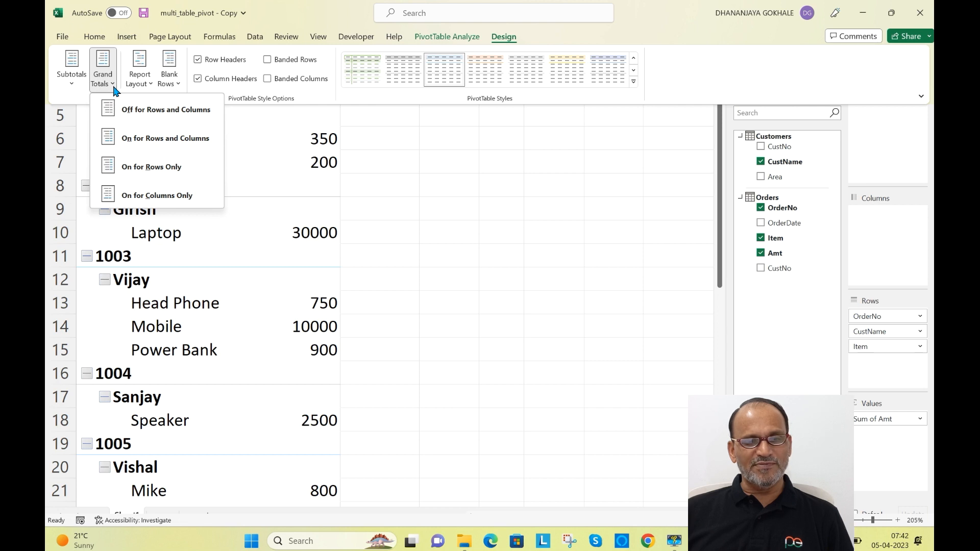
left_click(71, 86)
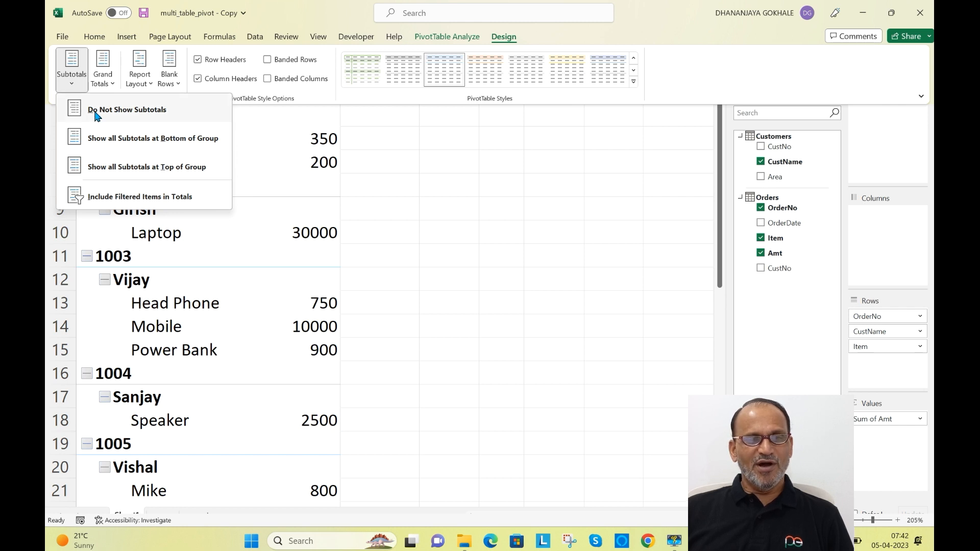
left_click(112, 141)
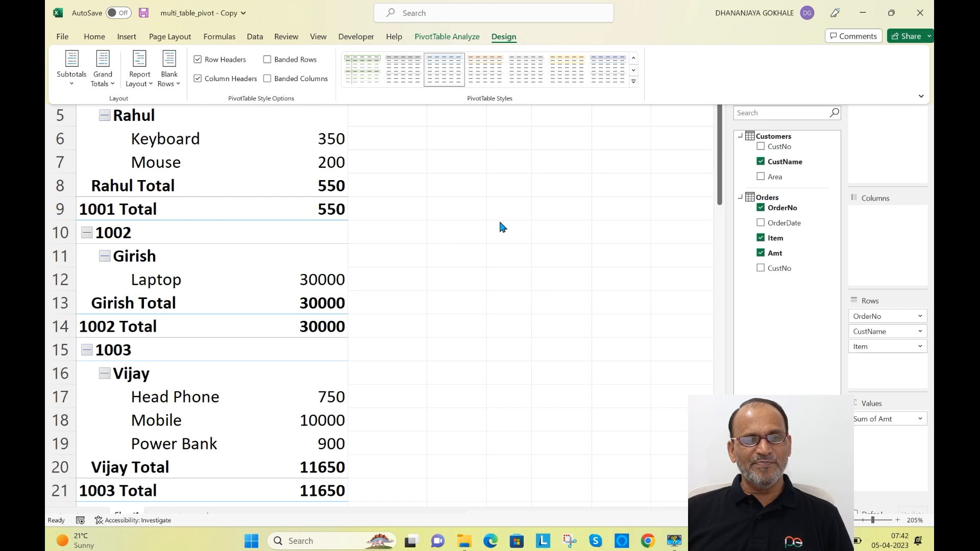
left_click(590, 205)
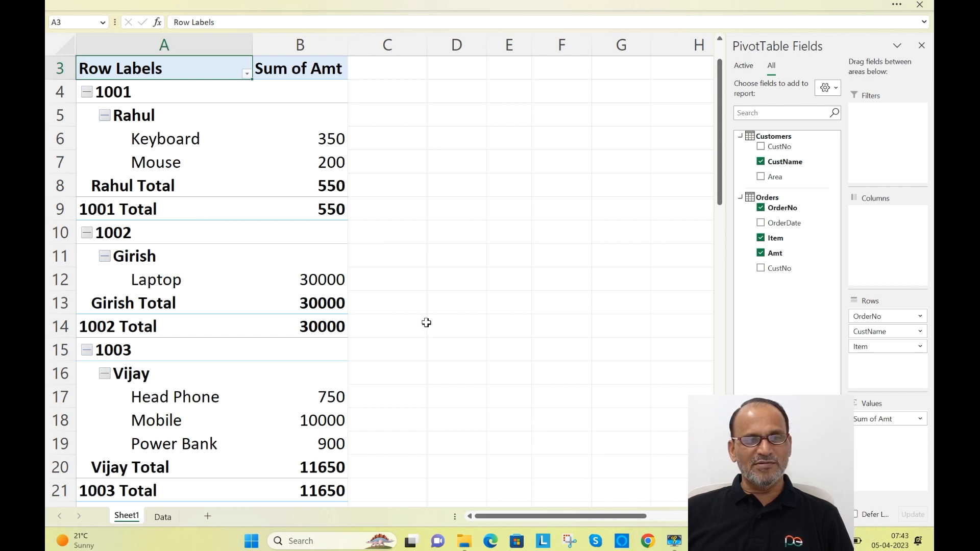
Change the PivotTable's report layout to tabular form
left_click(238, 125)
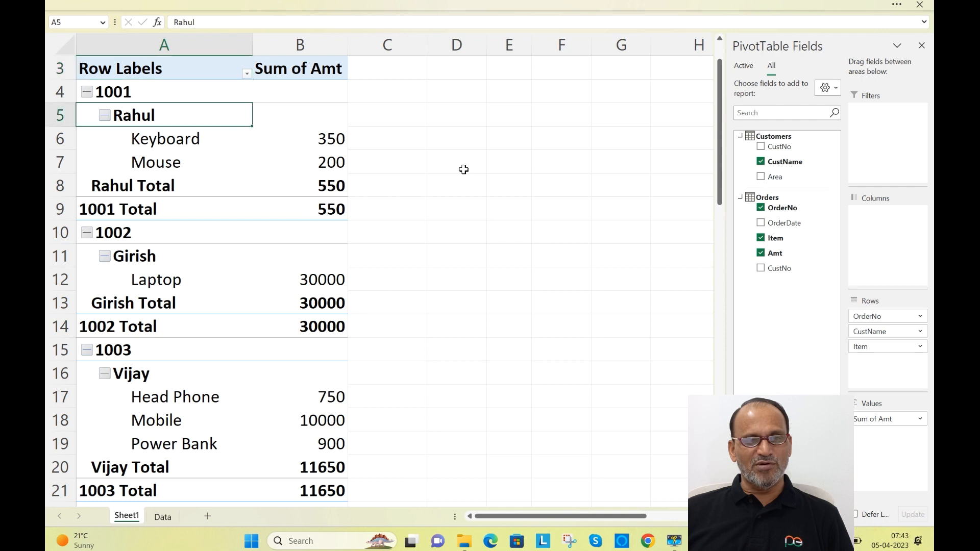
left_click(315, 5)
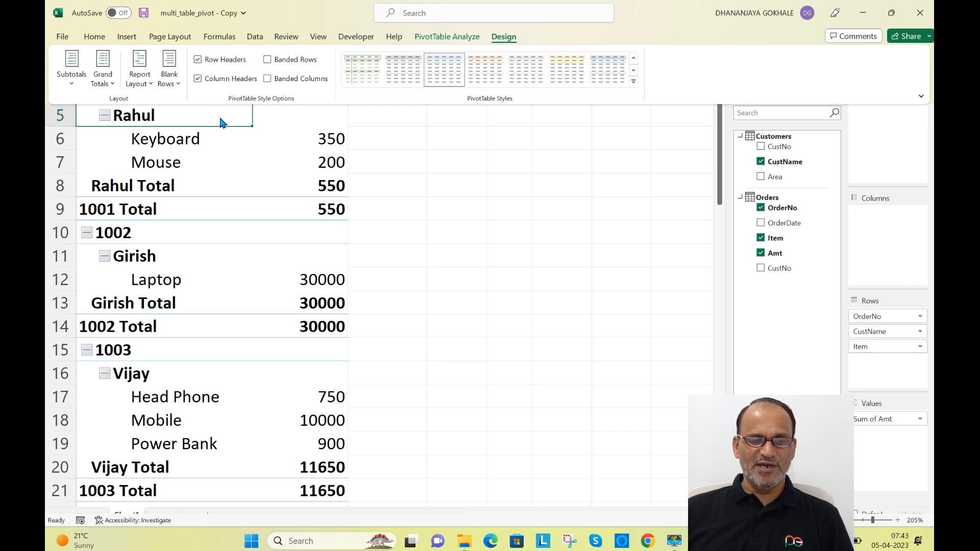
left_click(149, 87)
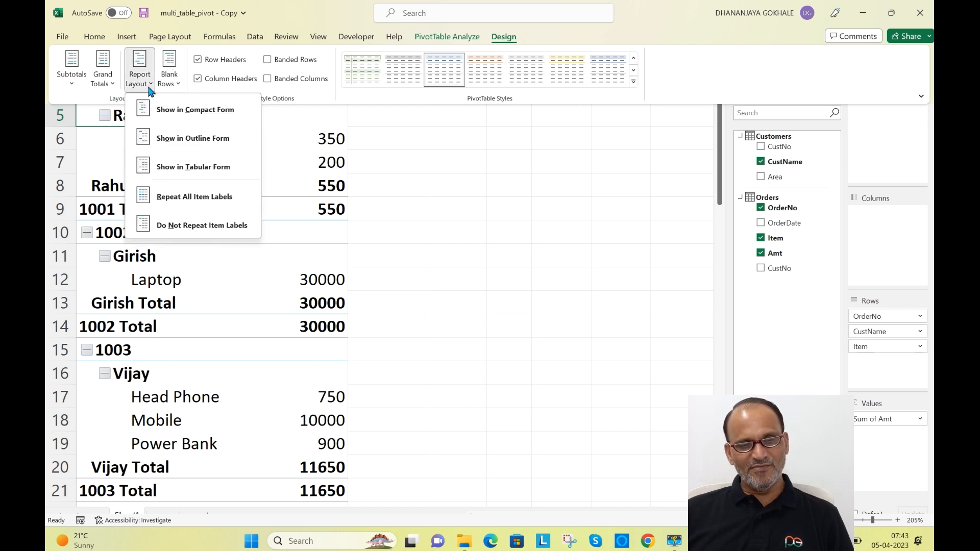
left_click(174, 170)
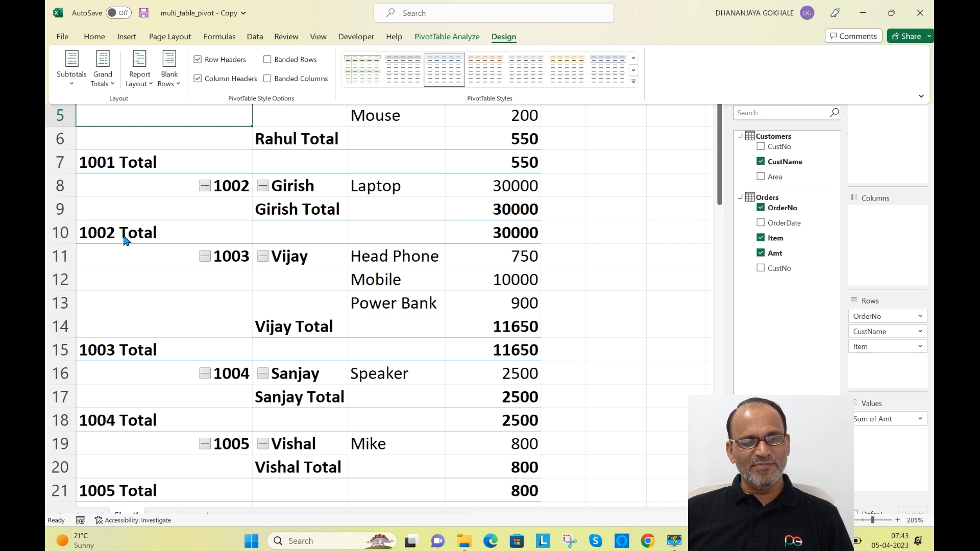
Set the PivotTable to show no subtotals
mouse_move(474, 267)
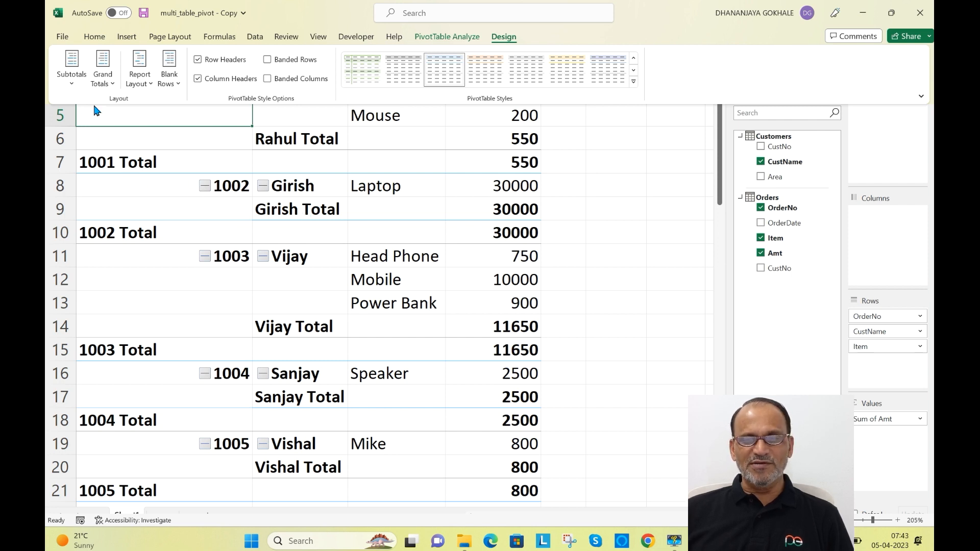
left_click(72, 82)
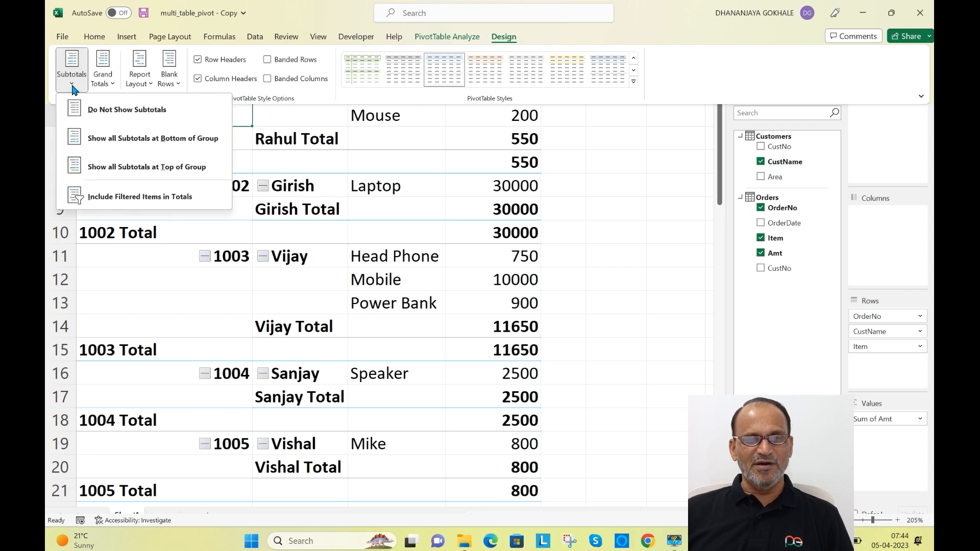
left_click(99, 108)
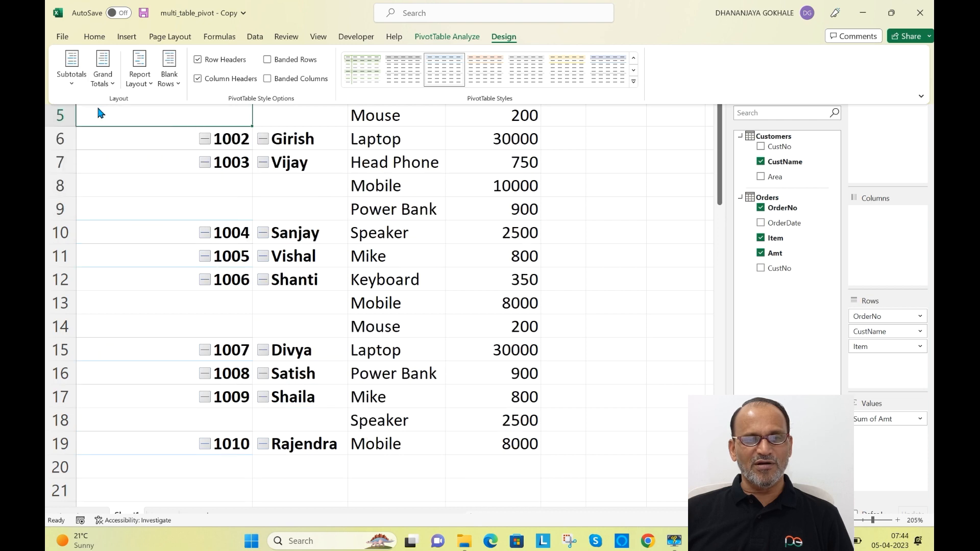
Narrow the OrderNo column of the PivotTable so it is only slightly wider than its header text
scroll(659, 377, "up", 1)
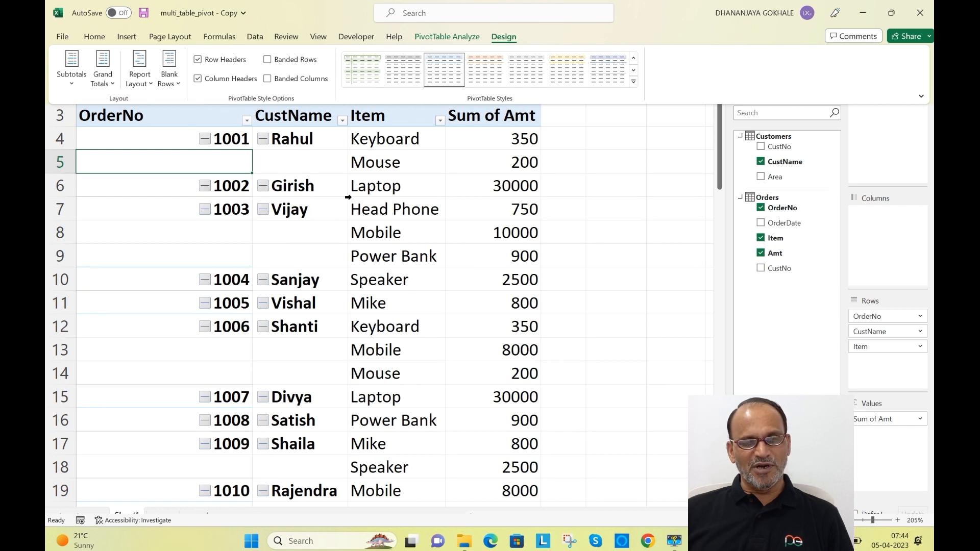
left_click(642, 284)
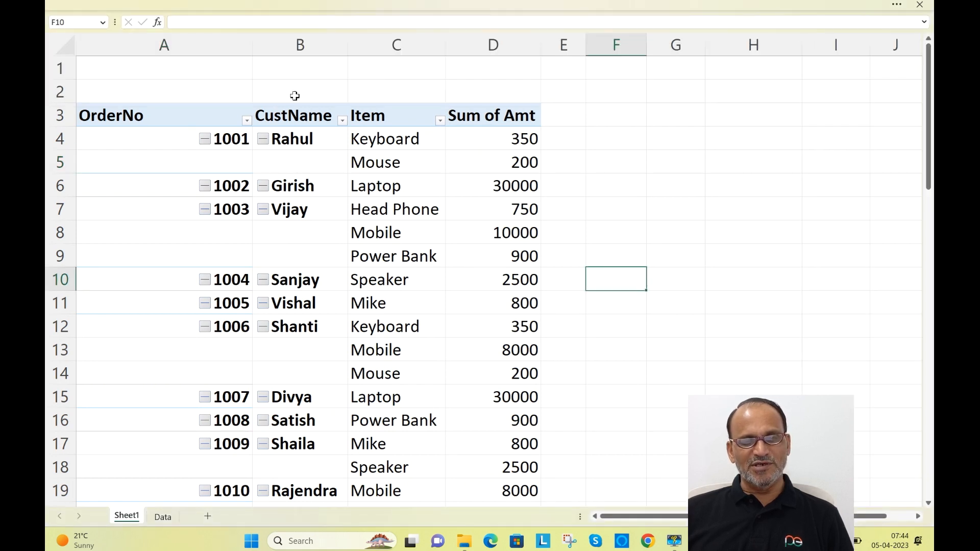
left_click_drag(254, 54, 162, 66)
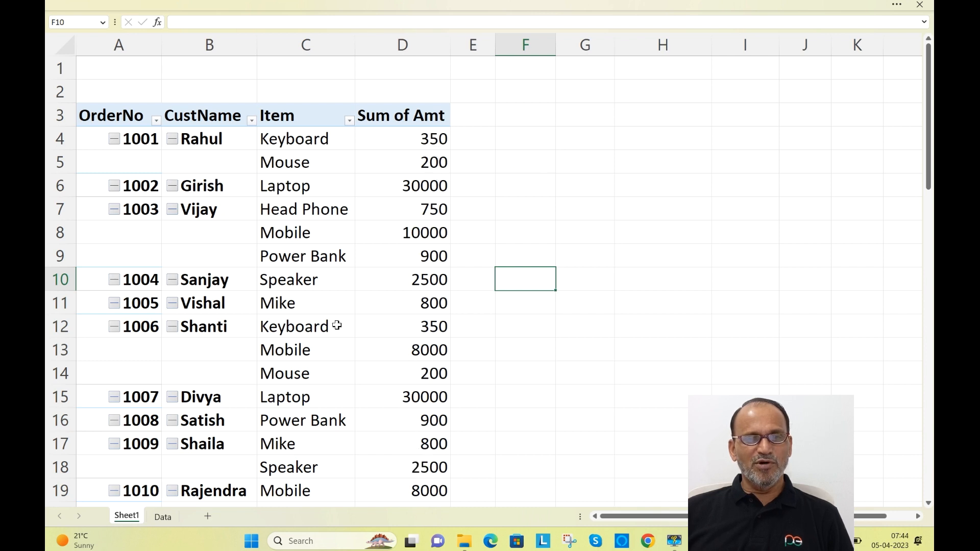
Insert a blank line after each item in the PivotTable
left_click(223, 164)
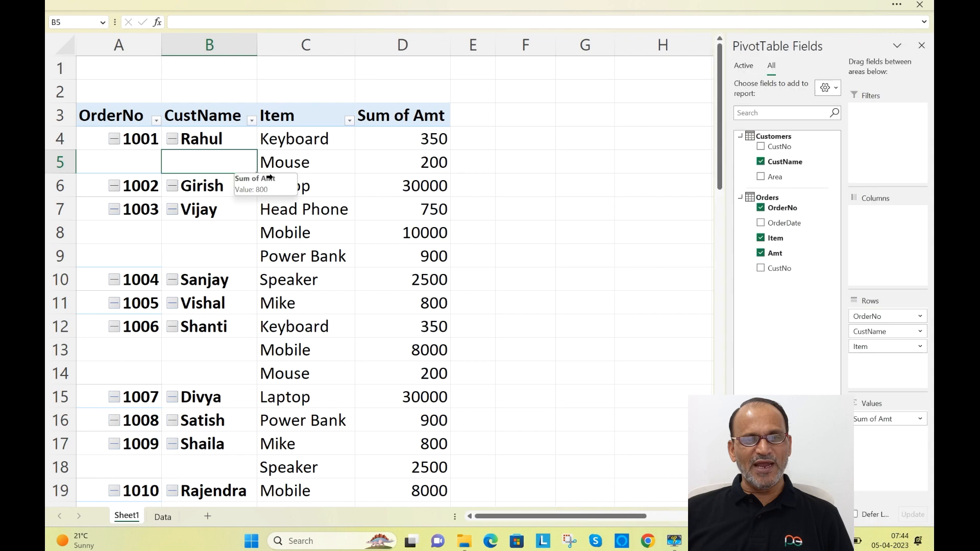
left_click(239, 10)
left_click(500, 40)
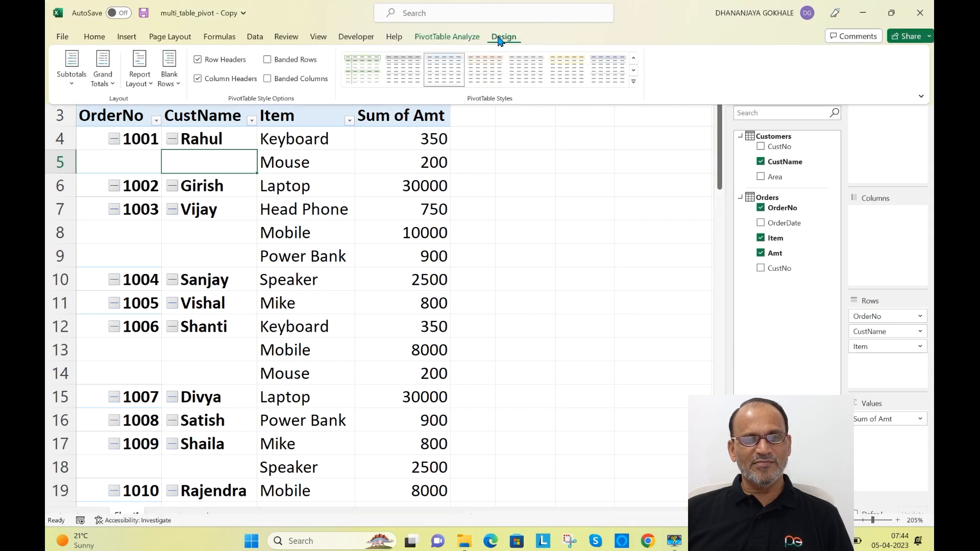
left_click(179, 84)
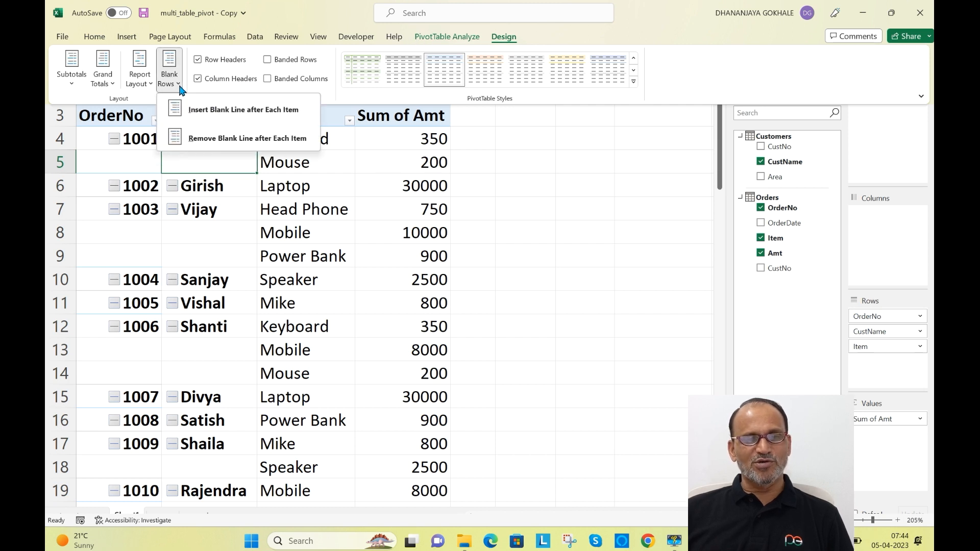
left_click(212, 117)
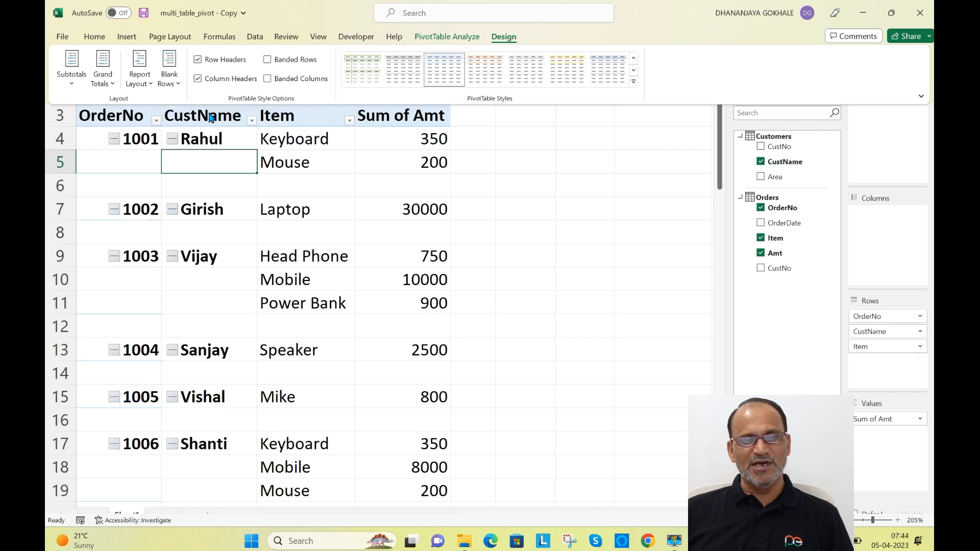
left_click(542, 283)
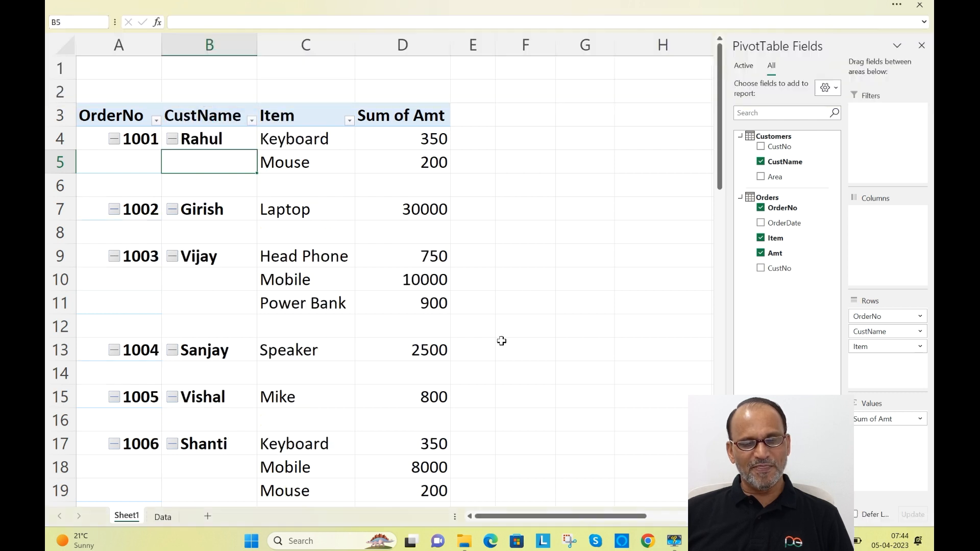
left_click(258, 255)
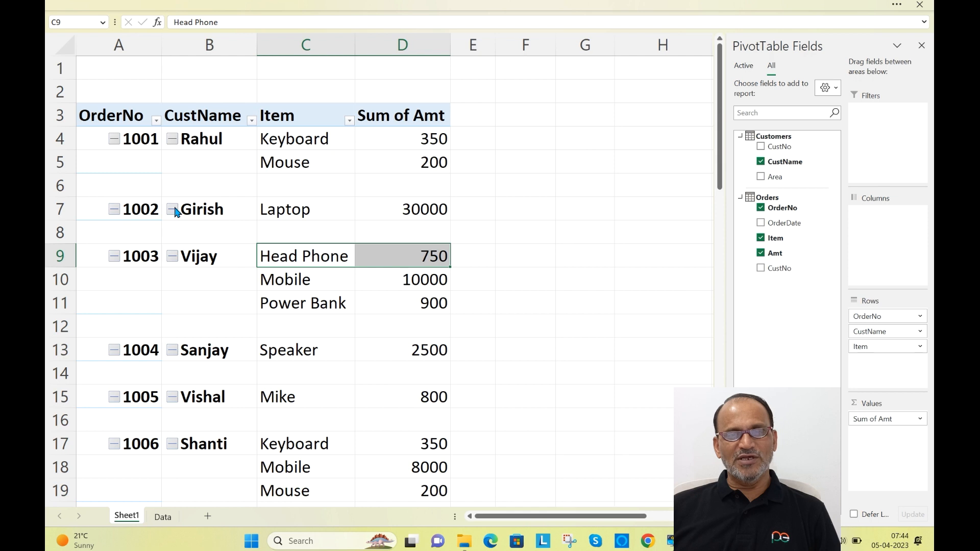